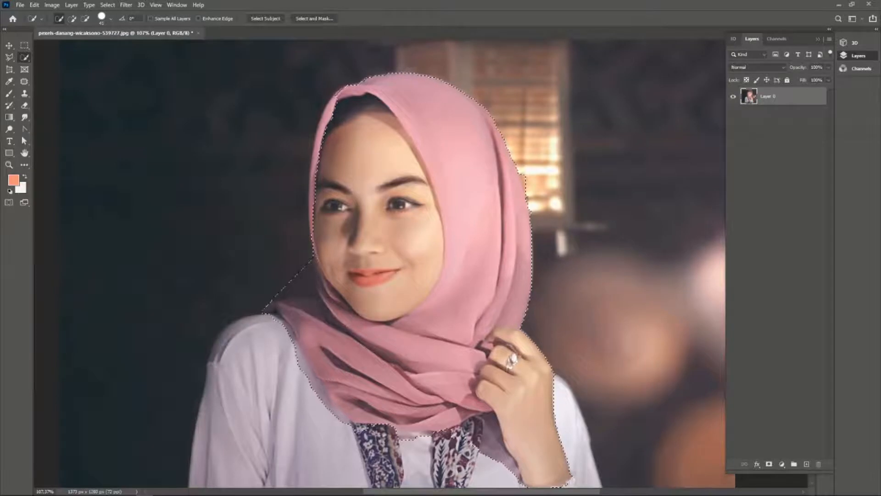
Subtract the dark background wedge between the shaded cheek and the shoulder from the selection with the Polygonal Lasso
{"action": "scroll", "coordinate": [337, 287], "scroll_direction": "down", "scroll_amount": 3}
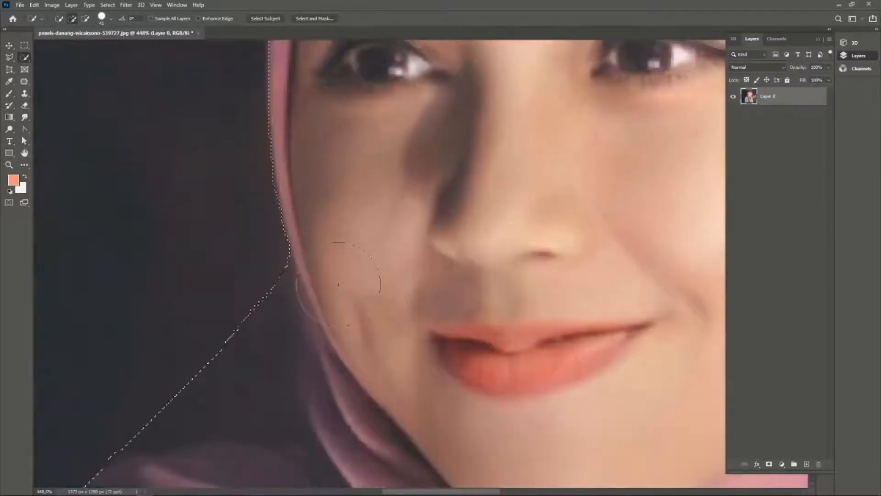
{"action": "scroll", "coordinate": [339, 285], "scroll_direction": "down", "scroll_amount": 1}
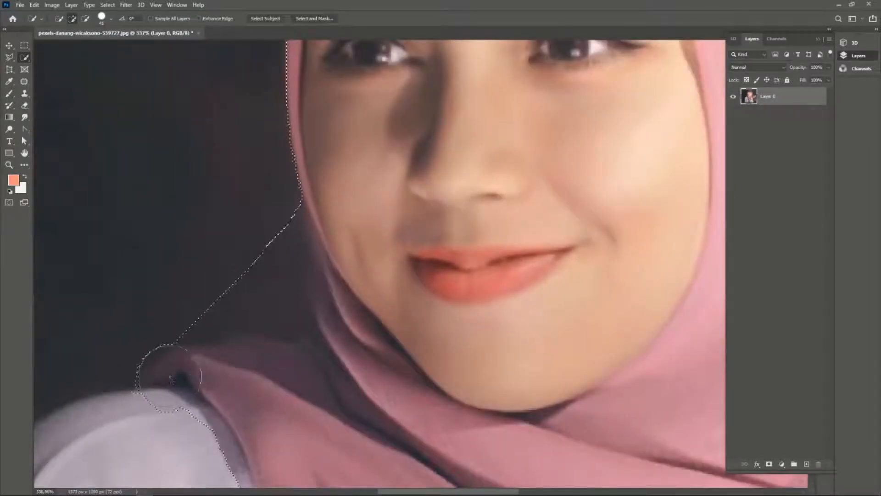
{"action": "left_click", "coordinate": [6, 58]}
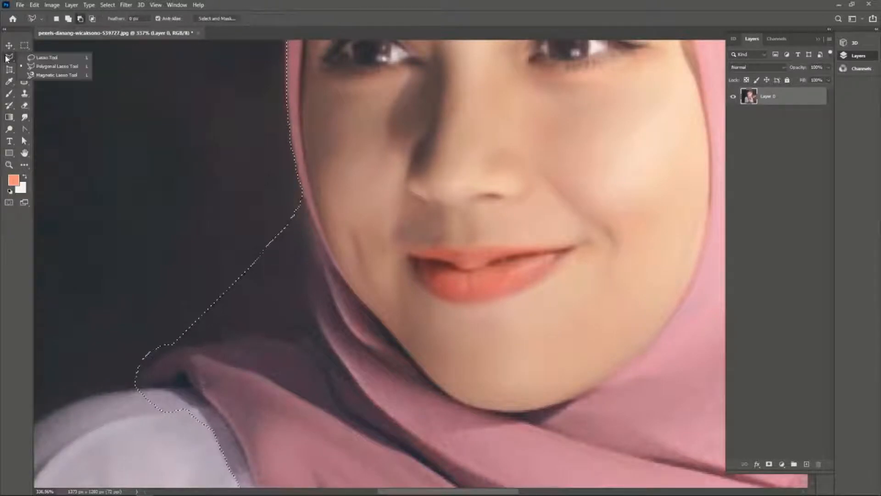
{"action": "left_click", "coordinate": [49, 69]}
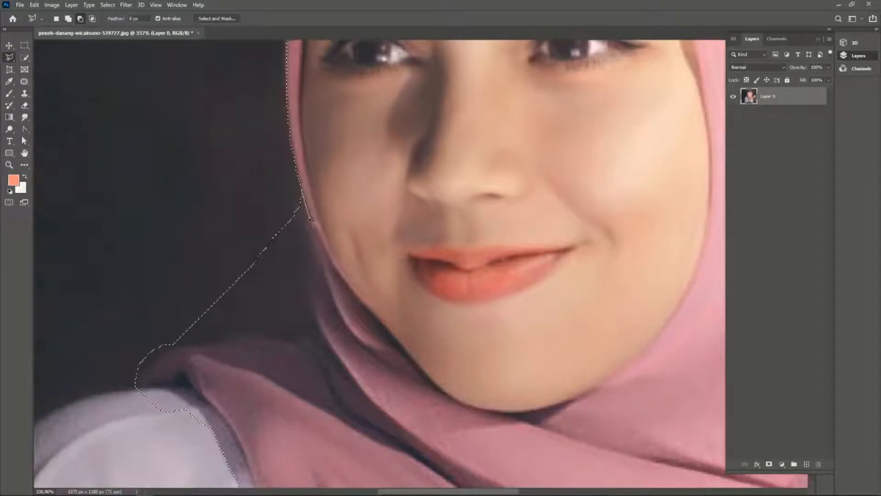
{"action": "left_click", "coordinate": [311, 289]}
{"action": "left_click", "coordinate": [296, 332]}
{"action": "left_click", "coordinate": [255, 337]}
{"action": "left_click", "coordinate": [206, 351]}
{"action": "left_click", "coordinate": [175, 345]}
{"action": "left_click", "coordinate": [170, 143]}
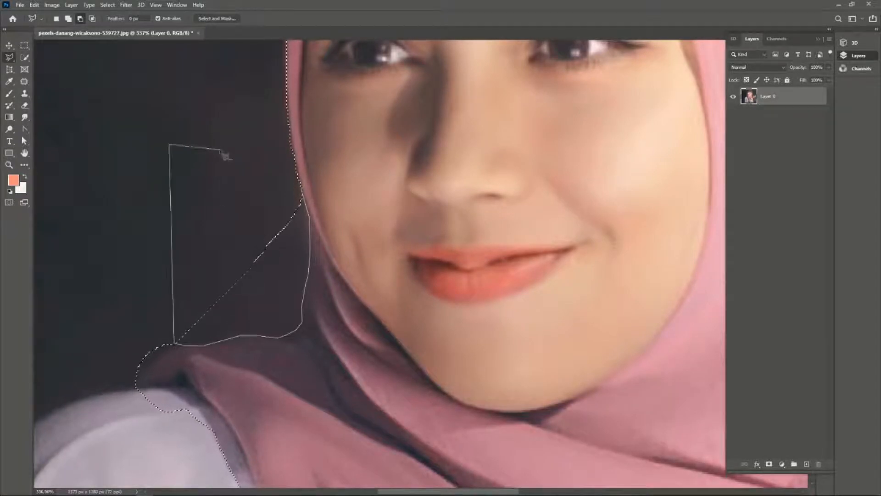
{"action": "left_click", "coordinate": [303, 198]}
Subtract the leftover dark background above the scarf's tip on the shoulder from the selection
{"action": "scroll", "coordinate": [271, 294], "scroll_direction": "down", "scroll_amount": 3}
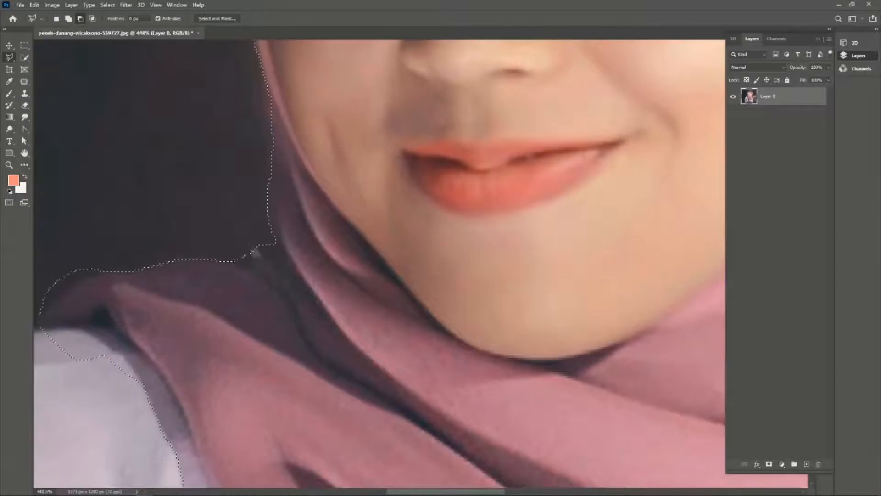
{"action": "scroll", "coordinate": [228, 244], "scroll_direction": "up", "scroll_amount": 2}
{"action": "scroll", "coordinate": [225, 241], "scroll_direction": "down", "scroll_amount": 1}
{"action": "left_click", "coordinate": [244, 214]}
{"action": "left_click", "coordinate": [232, 226]}
{"action": "left_click", "coordinate": [212, 236]}
{"action": "left_click", "coordinate": [197, 242]}
{"action": "left_click", "coordinate": [177, 262]}
{"action": "left_click", "coordinate": [162, 246]}
{"action": "left_click", "coordinate": [168, 210]}
{"action": "left_click", "coordinate": [208, 181]}
{"action": "left_click", "coordinate": [244, 214]}
Subtract the white shirt area beneath the scarf's shoulder tip so the selection follows the fabric edge
{"action": "scroll", "coordinate": [239, 188], "scroll_direction": "down", "scroll_amount": 5}
{"action": "scroll", "coordinate": [215, 188], "scroll_direction": "up", "scroll_amount": 2}
{"action": "left_click", "coordinate": [184, 197]}
{"action": "left_click", "coordinate": [185, 202]}
{"action": "left_click", "coordinate": [211, 202]}
{"action": "left_click", "coordinate": [230, 200]}
{"action": "left_click", "coordinate": [246, 217]}
{"action": "left_click", "coordinate": [261, 233]}
{"action": "left_click", "coordinate": [271, 255]}
{"action": "left_click", "coordinate": [279, 276]}
{"action": "double_click", "coordinate": [267, 278]}
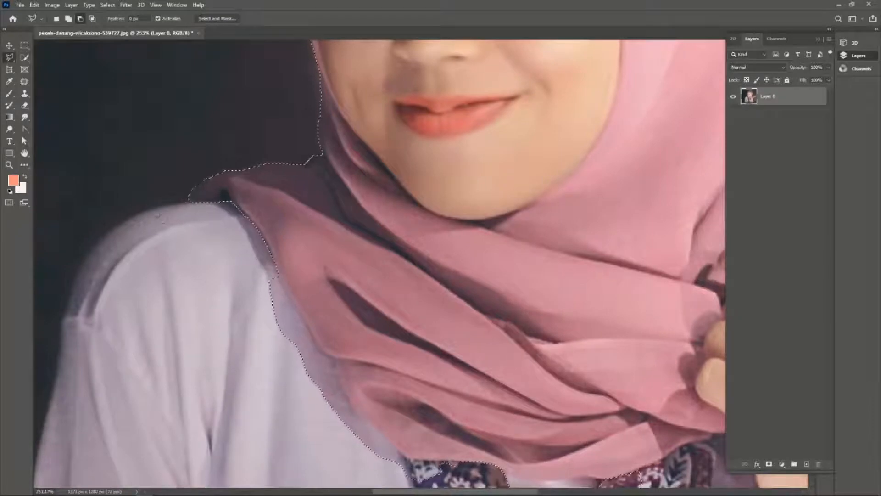
Subtract the strip of white shirt along the scarf's outer edge, from the shoulder down to the blue floral band
{"action": "scroll", "coordinate": [271, 257], "scroll_direction": "down", "scroll_amount": 3}
{"action": "left_click", "coordinate": [279, 197]}
{"action": "left_click", "coordinate": [299, 232]}
{"action": "left_click", "coordinate": [322, 271]}
{"action": "left_click", "coordinate": [352, 327]}
{"action": "left_click", "coordinate": [390, 364]}
{"action": "left_click", "coordinate": [414, 429]}
{"action": "left_click", "coordinate": [173, 266]}
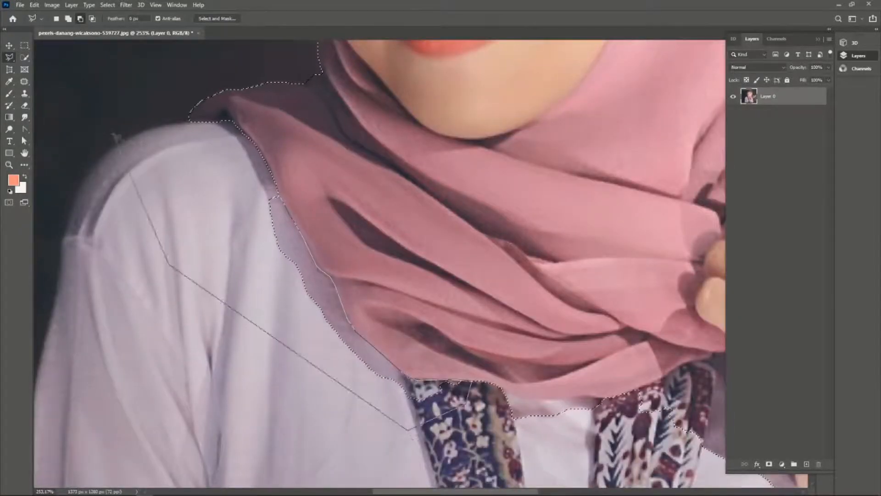
{"action": "double_click", "coordinate": [133, 181]}
Subtract the bit of shirt below the scarf's lower edge, between the two patterned bands, from the selection
{"action": "scroll", "coordinate": [230, 188], "scroll_direction": "down", "scroll_amount": 5}
{"action": "scroll", "coordinate": [356, 282], "scroll_direction": "up", "scroll_amount": 5}
{"action": "left_click", "coordinate": [235, 229]}
{"action": "left_click", "coordinate": [293, 244]}
{"action": "left_click", "coordinate": [331, 244]}
{"action": "left_click", "coordinate": [366, 241]}
{"action": "double_click", "coordinate": [332, 258]}
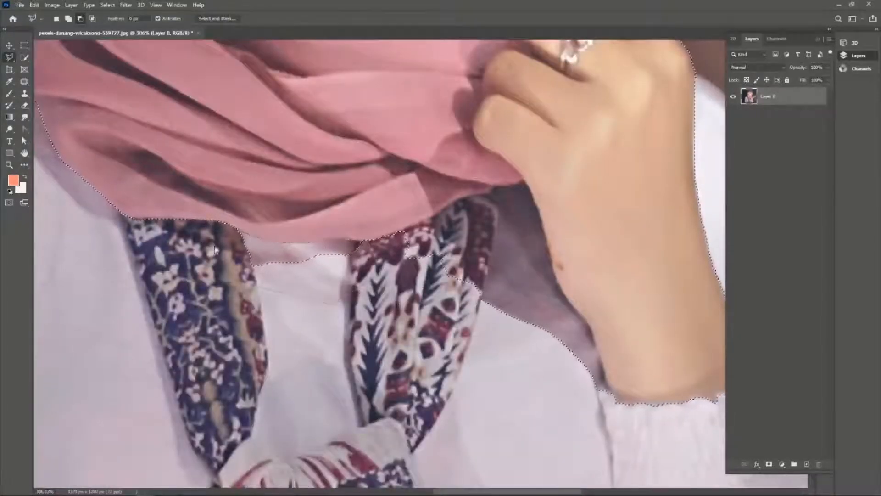
Subtract the wrist, lower hand and patterned band from the selection, following the scarf's lower edge and the fingers
{"action": "scroll", "coordinate": [285, 258], "scroll_direction": "down", "scroll_amount": 5}
{"action": "scroll", "coordinate": [413, 257], "scroll_direction": "up", "scroll_amount": 4}
{"action": "left_click", "coordinate": [289, 242]}
{"action": "left_click", "coordinate": [315, 228]}
{"action": "left_click", "coordinate": [338, 213]}
{"action": "left_click", "coordinate": [369, 200]}
{"action": "left_click", "coordinate": [389, 198]}
{"action": "left_click", "coordinate": [395, 193]}
{"action": "left_click", "coordinate": [383, 178]}
{"action": "left_click", "coordinate": [359, 163]}
{"action": "left_click", "coordinate": [352, 148]}
{"action": "left_click", "coordinate": [361, 113]}
{"action": "left_click", "coordinate": [379, 77]}
{"action": "left_click", "coordinate": [641, 138]}
{"action": "left_click", "coordinate": [678, 411]}
{"action": "left_click", "coordinate": [469, 441]}
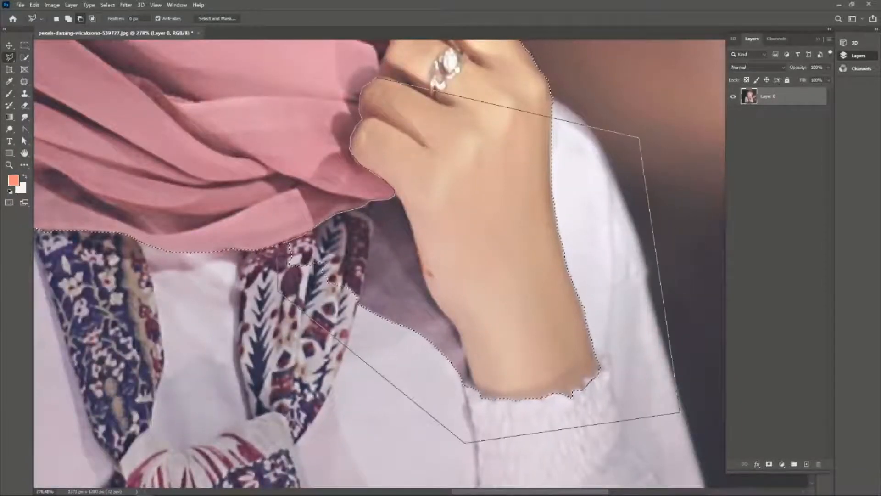
{"action": "double_click", "coordinate": [284, 293]}
Subtract the remaining upper fingers and ringed part of the hand from the selection, following the fold of the scarf
{"action": "scroll", "coordinate": [321, 257], "scroll_direction": "up", "scroll_amount": 5}
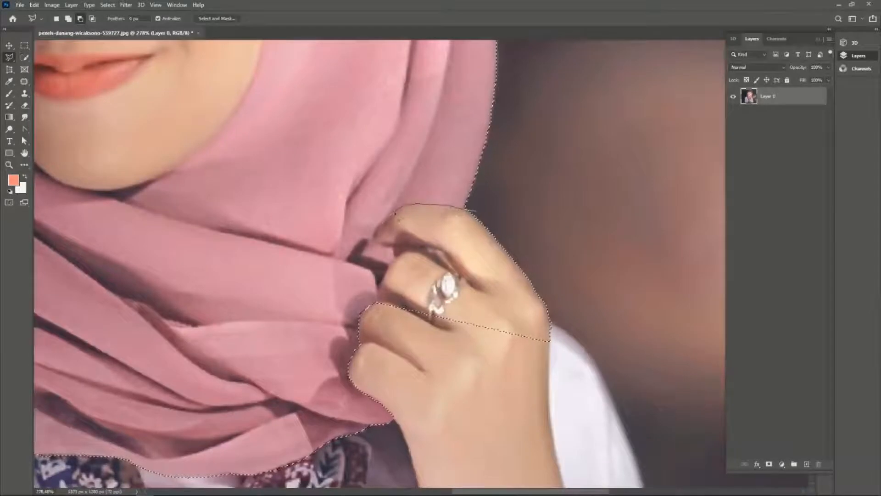
{"action": "left_click", "coordinate": [399, 246]}
{"action": "left_click", "coordinate": [404, 242]}
{"action": "left_click", "coordinate": [443, 250]}
{"action": "left_click", "coordinate": [462, 278]}
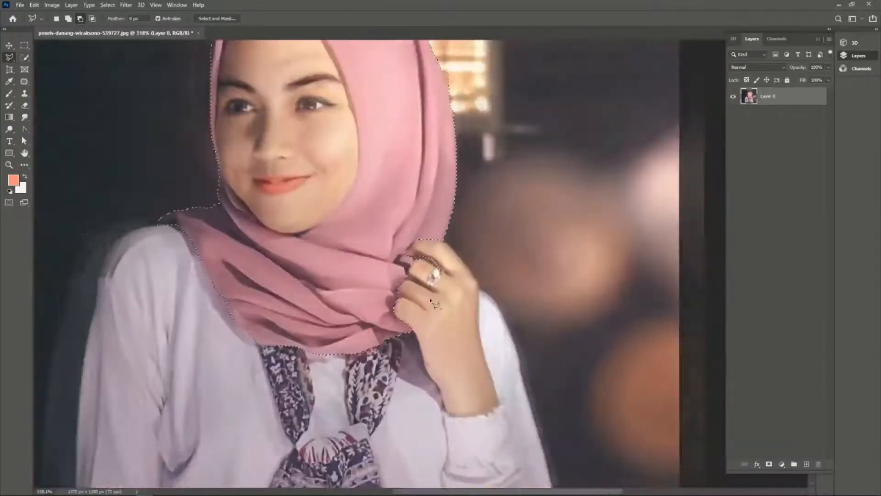
{"action": "scroll", "coordinate": [434, 303], "scroll_direction": "up", "scroll_amount": 4}
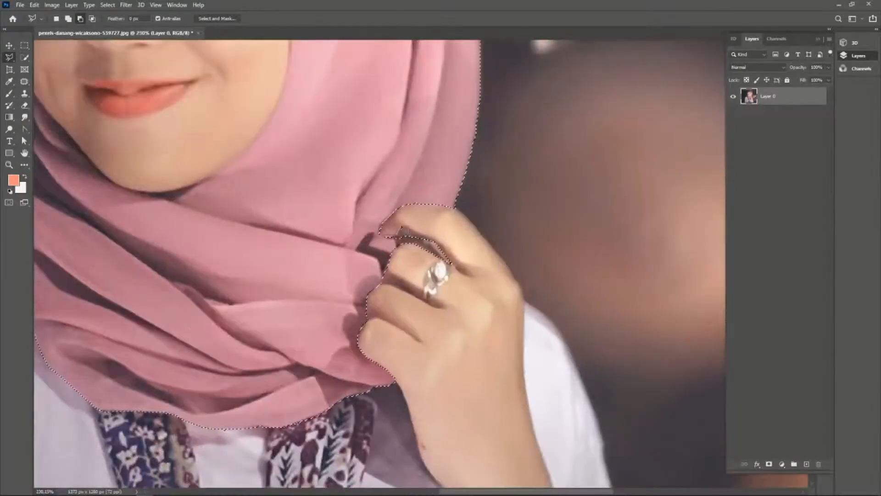
{"action": "left_click", "coordinate": [427, 240]}
{"action": "left_click", "coordinate": [451, 264]}
{"action": "key", "text": "w"}
{"action": "key", "text": "l"}
{"action": "left_click", "coordinate": [436, 245]}
{"action": "left_click", "coordinate": [460, 274]}
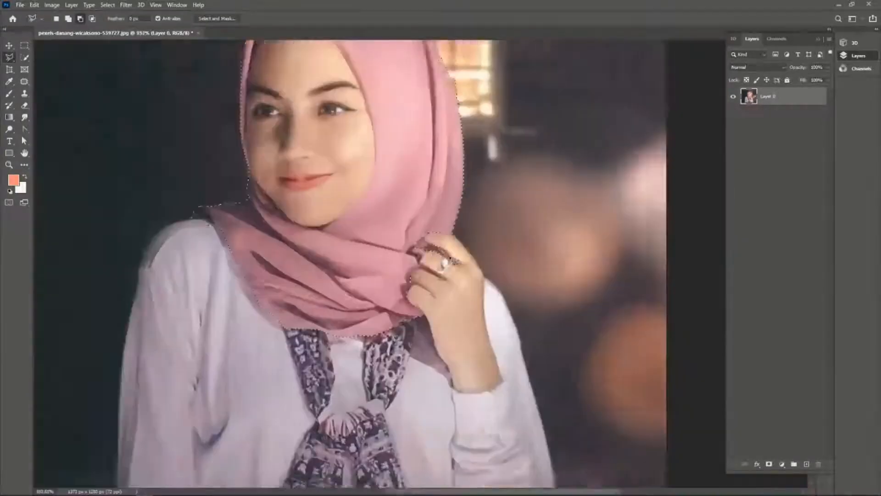
Subtract the bright window sliver beside the back edge of the hijab from the selection
{"action": "scroll", "coordinate": [481, 136], "scroll_direction": "up", "scroll_amount": 5}
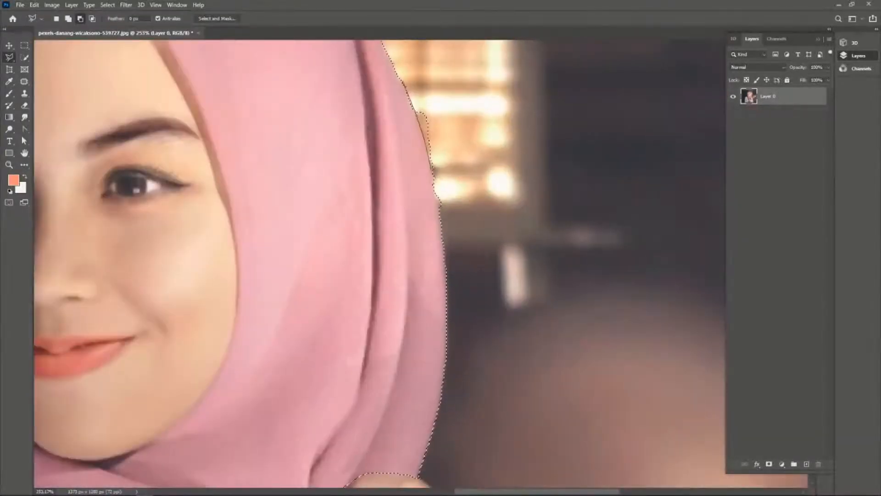
{"action": "scroll", "coordinate": [478, 134], "scroll_direction": "down", "scroll_amount": 10}
{"action": "scroll", "coordinate": [346, 125], "scroll_direction": "up", "scroll_amount": 10}
{"action": "left_click", "coordinate": [364, 138]}
{"action": "left_click", "coordinate": [362, 178]}
{"action": "left_click", "coordinate": [354, 221]}
{"action": "left_click", "coordinate": [352, 262]}
{"action": "left_click", "coordinate": [327, 250]}
{"action": "left_click", "coordinate": [365, 138]}
Subtract the dark background fringe along the hijab's outer edge, from the temple up to the fold above the forehead
{"action": "scroll", "coordinate": [657, 175], "scroll_direction": "down", "scroll_amount": 10}
{"action": "scroll", "coordinate": [233, 137], "scroll_direction": "up", "scroll_amount": 10}
{"action": "left_click", "coordinate": [132, 369]}
{"action": "left_click", "coordinate": [141, 318]}
{"action": "left_click", "coordinate": [157, 270]}
{"action": "left_click", "coordinate": [174, 233]}
{"action": "left_click", "coordinate": [212, 176]}
{"action": "left_click", "coordinate": [249, 151]}
{"action": "left_click", "coordinate": [288, 145]}
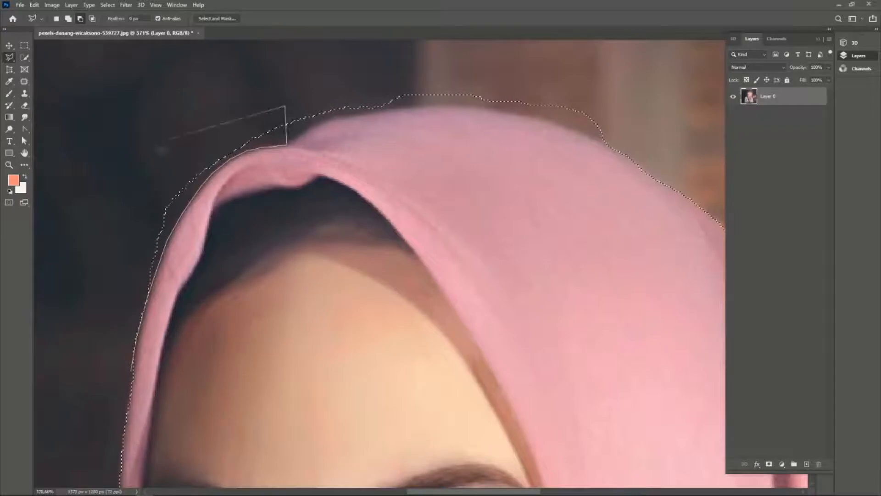
{"action": "left_click", "coordinate": [287, 111]}
{"action": "left_click", "coordinate": [132, 370]}
Subtract the background strip above the crown of the hijab so the selection follows its top edge
{"action": "scroll", "coordinate": [275, 184], "scroll_direction": "up", "scroll_amount": 3}
{"action": "scroll", "coordinate": [395, 180], "scroll_direction": "down", "scroll_amount": 10}
{"action": "scroll", "coordinate": [441, 183], "scroll_direction": "up", "scroll_amount": 9}
{"action": "left_click", "coordinate": [208, 213]}
{"action": "left_click", "coordinate": [219, 215]}
{"action": "left_click", "coordinate": [248, 197]}
{"action": "left_click", "coordinate": [267, 191]}
{"action": "left_click", "coordinate": [320, 184]}
{"action": "left_click", "coordinate": [352, 182]}
{"action": "left_click", "coordinate": [382, 182]}
{"action": "left_click", "coordinate": [429, 190]}
{"action": "left_click", "coordinate": [473, 203]}
{"action": "left_click", "coordinate": [506, 215]}
{"action": "left_click", "coordinate": [413, 143]}
{"action": "left_click", "coordinate": [207, 213]}
Subtract a small leftover sliver along the hijab's outline from the selection
{"action": "scroll", "coordinate": [138, 173], "scroll_direction": "down", "scroll_amount": 1}
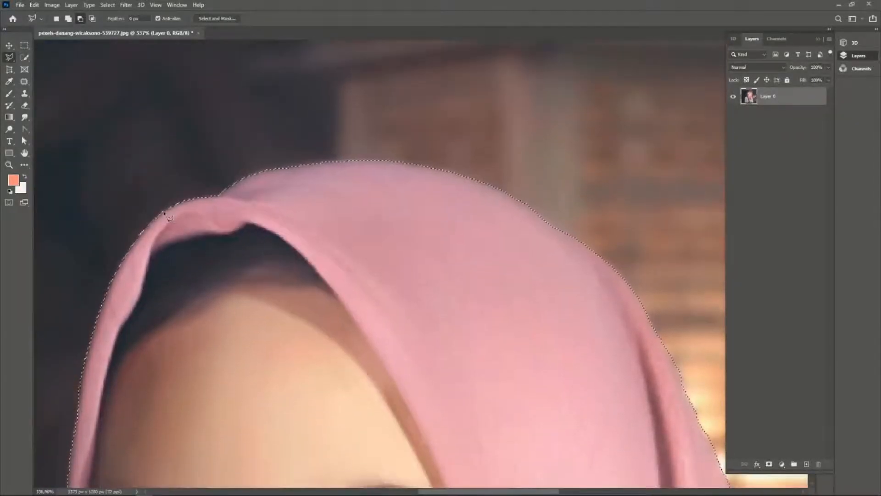
{"action": "scroll", "coordinate": [163, 208], "scroll_direction": "down", "scroll_amount": 7}
{"action": "scroll", "coordinate": [404, 298], "scroll_direction": "up", "scroll_amount": 12}
{"action": "scroll", "coordinate": [404, 316], "scroll_direction": "down", "scroll_amount": 9}
{"action": "scroll", "coordinate": [417, 375], "scroll_direction": "up", "scroll_amount": 5}
{"action": "left_click", "coordinate": [414, 319]}
{"action": "left_click", "coordinate": [411, 331]}
{"action": "left_click", "coordinate": [415, 346]}
{"action": "left_click", "coordinate": [419, 360]}
{"action": "left_click", "coordinate": [431, 348]}
{"action": "left_click", "coordinate": [414, 319]}
Trim the shirt left beneath the scarf's shoulder tip out of the selection
{"action": "scroll", "coordinate": [409, 313], "scroll_direction": "down", "scroll_amount": 10}
{"action": "scroll", "coordinate": [321, 274], "scroll_direction": "up", "scroll_amount": 9}
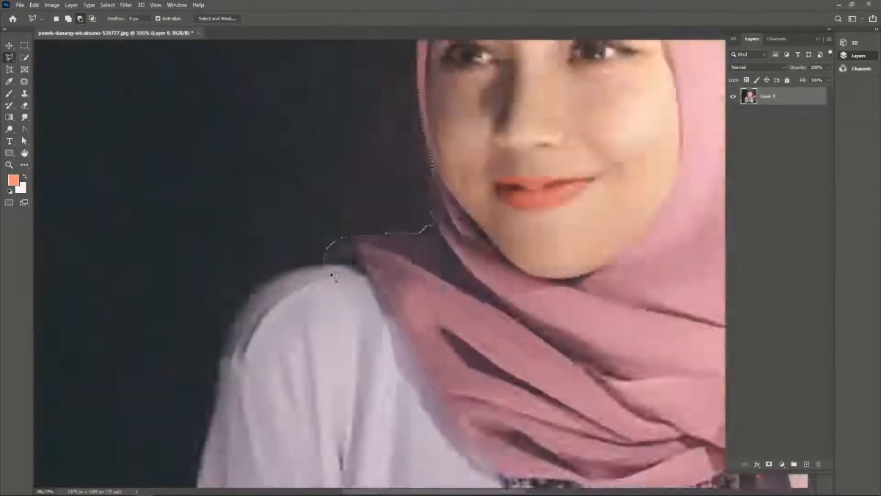
{"action": "left_click", "coordinate": [320, 260]}
{"action": "left_click", "coordinate": [343, 259]}
{"action": "left_click", "coordinate": [372, 261]}
{"action": "left_click", "coordinate": [395, 278]}
{"action": "left_click", "coordinate": [366, 286]}
{"action": "left_click", "coordinate": [320, 261]}
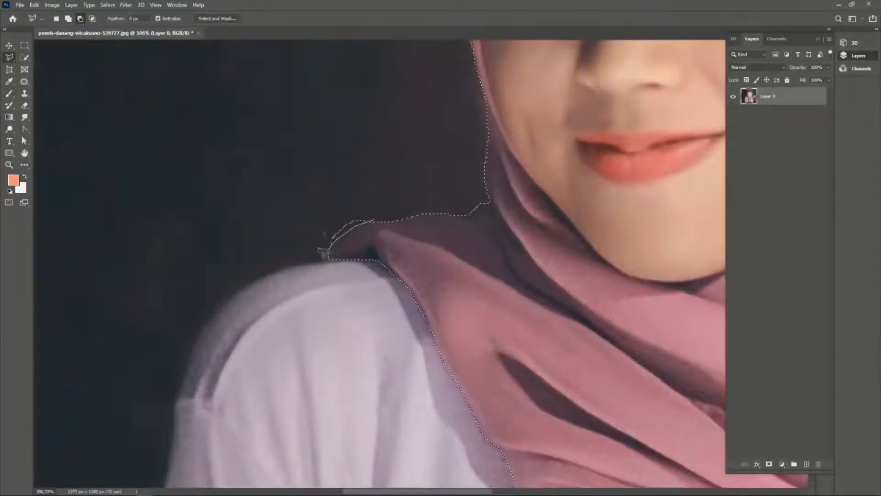
Copy the selected hijab to a new layer named "hijab" and hide the original Layer 0
{"action": "scroll", "coordinate": [317, 257], "scroll_direction": "down", "scroll_amount": 8}
{"action": "key", "text": "w"}
{"action": "scroll", "coordinate": [396, 152], "scroll_direction": "up", "scroll_amount": 5}
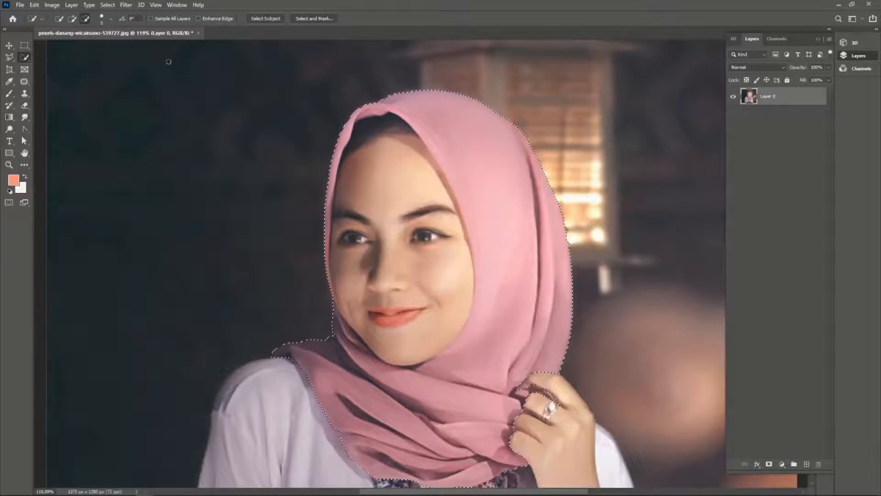
{"action": "left_click", "coordinate": [71, 5]}
{"action": "mouse_move", "coordinate": [76, 16]}
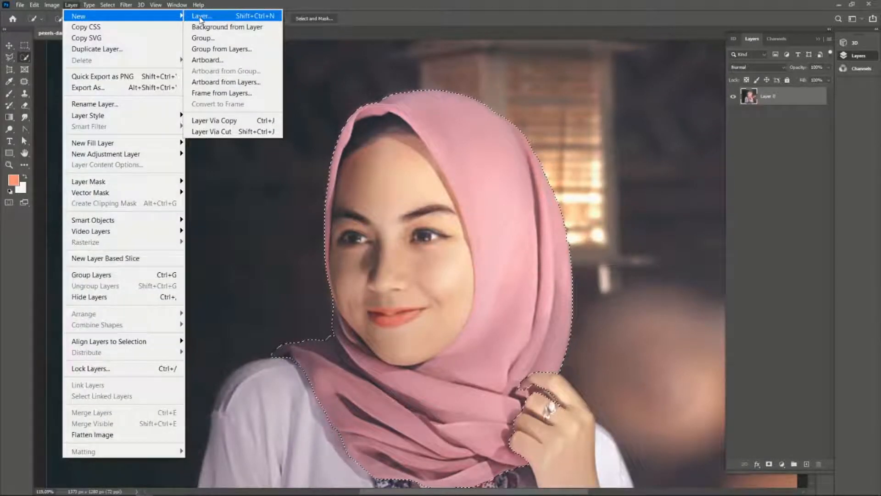
{"action": "left_click", "coordinate": [213, 122]}
{"action": "left_click", "coordinate": [733, 114]}
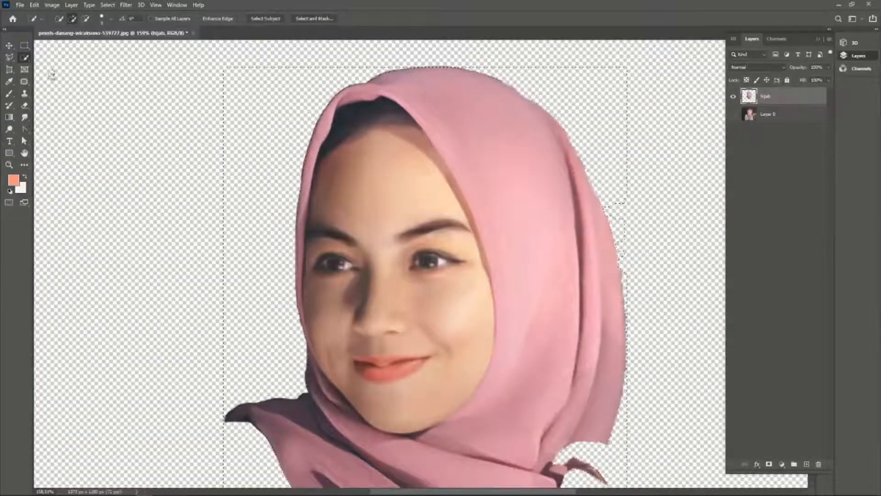
Outline the dark inner cap and upper forehead inside the hijab opening with the Polygonal Lasso, delete that area and deselect
{"action": "left_click", "coordinate": [9, 57]}
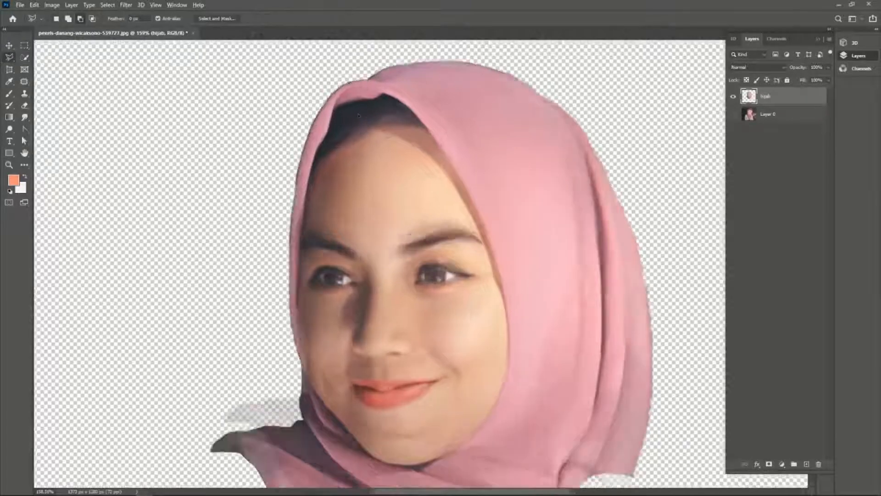
{"action": "scroll", "coordinate": [358, 115], "scroll_direction": "up", "scroll_amount": 3}
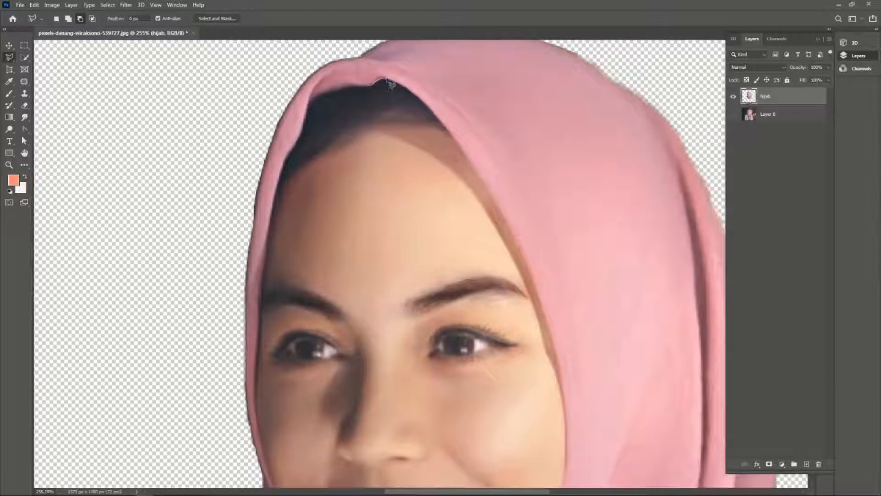
{"action": "left_click", "coordinate": [391, 81]}
{"action": "scroll", "coordinate": [455, 135], "scroll_direction": "up", "scroll_amount": 5}
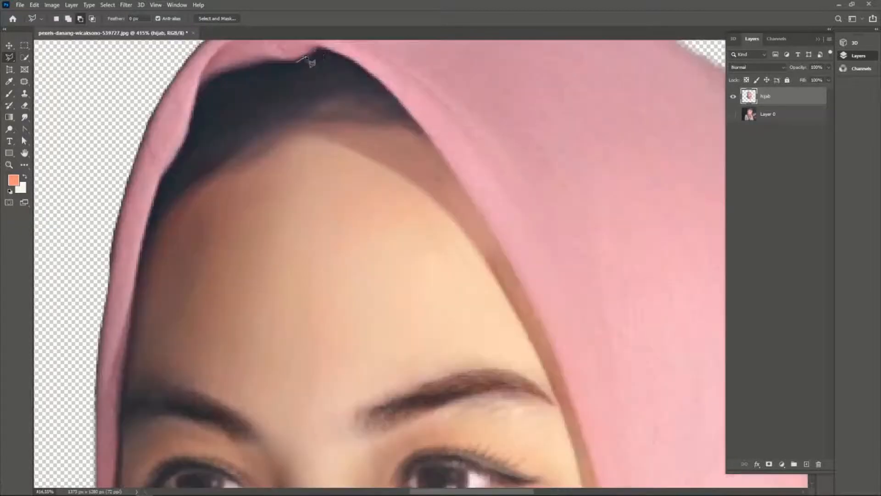
{"action": "left_click", "coordinate": [320, 47]}
{"action": "left_click", "coordinate": [352, 61]}
{"action": "left_click", "coordinate": [404, 105]}
{"action": "left_click", "coordinate": [506, 264]}
{"action": "left_click", "coordinate": [139, 264]}
{"action": "left_click", "coordinate": [160, 177]}
{"action": "left_click", "coordinate": [187, 137]}
{"action": "left_click", "coordinate": [198, 85]}
{"action": "left_click", "coordinate": [248, 66]}
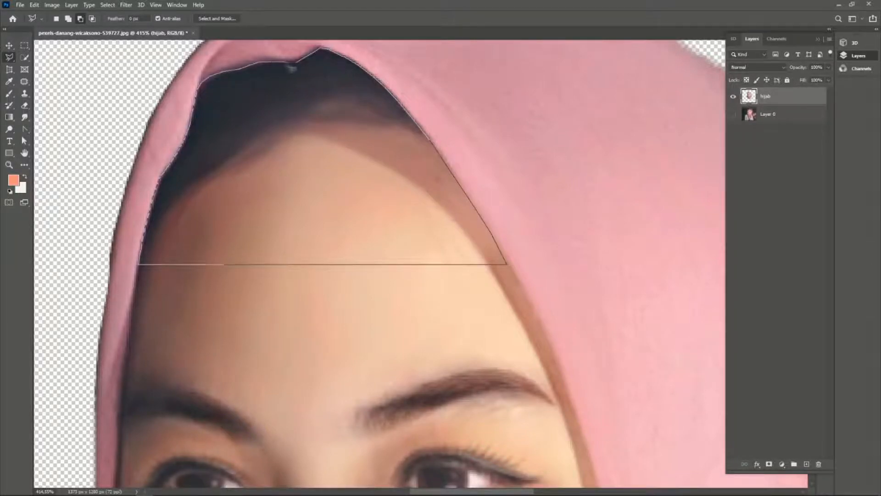
{"action": "left_click", "coordinate": [296, 63]}
{"action": "key", "text": "Delete"}
{"action": "scroll", "coordinate": [294, 75], "scroll_direction": "down", "scroll_amount": 1}
{"action": "scroll", "coordinate": [294, 74], "scroll_direction": "down", "scroll_amount": 4}
{"action": "scroll", "coordinate": [604, 116], "scroll_direction": "up", "scroll_amount": 5}
{"action": "key", "text": "ctrl+d"}
Outline the strip of forehead and eye area along the hijab's wide inner edge with the Polygonal Lasso, delete it and deselect
{"action": "left_click", "coordinate": [347, 109]}
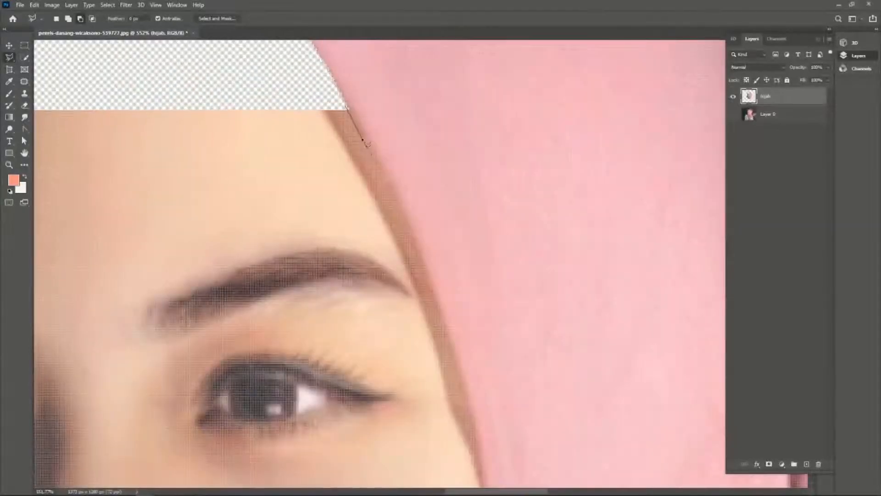
{"action": "left_click", "coordinate": [390, 193]}
{"action": "left_click", "coordinate": [403, 224]}
{"action": "left_click", "coordinate": [428, 289]}
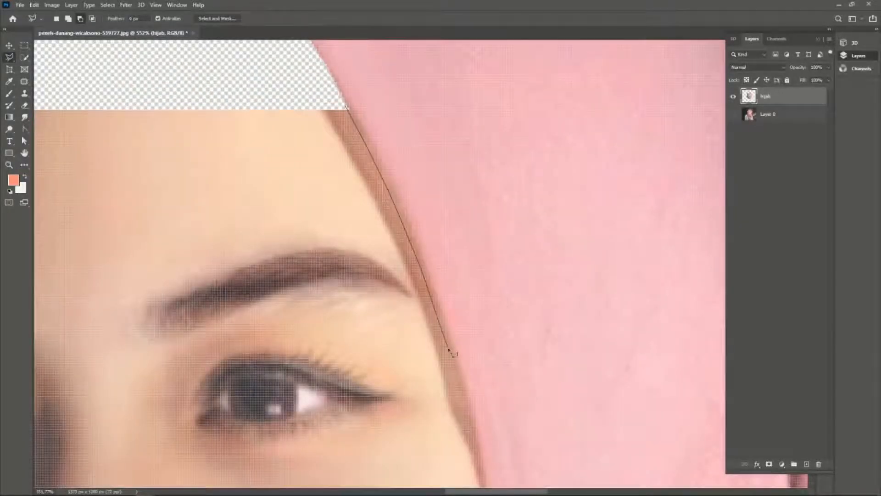
{"action": "scroll", "coordinate": [449, 351], "scroll_direction": "down", "scroll_amount": 2}
{"action": "left_click", "coordinate": [461, 310]}
{"action": "left_click", "coordinate": [466, 333]}
{"action": "left_click", "coordinate": [476, 383]}
{"action": "left_click", "coordinate": [483, 418]}
{"action": "left_click", "coordinate": [482, 426]}
{"action": "left_click", "coordinate": [344, 416]}
{"action": "scroll", "coordinate": [93, 216], "scroll_direction": "up", "scroll_amount": 6}
{"action": "left_click", "coordinate": [92, 216]}
{"action": "left_click", "coordinate": [374, 299]}
{"action": "key", "text": "Delete"}
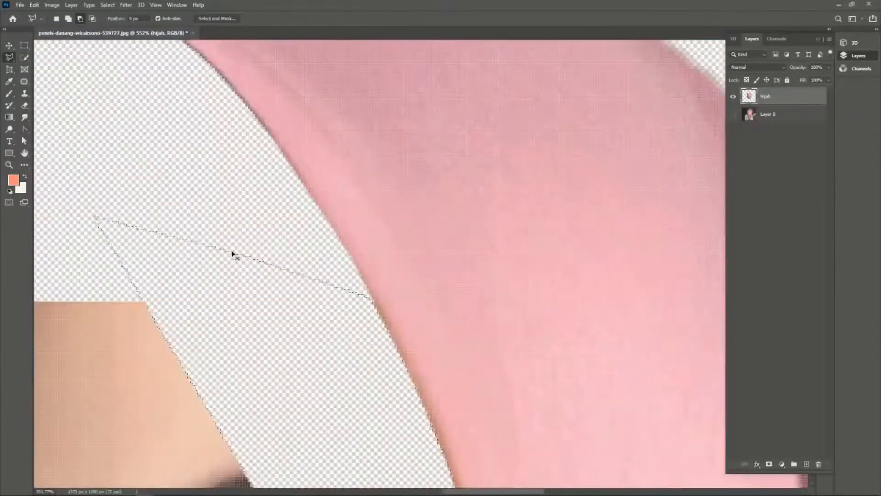
{"action": "key", "text": "ctrl+d"}
Outline the remaining forehead and eyes along the hijab's narrow inner edge, delete that area and deselect
{"action": "scroll", "coordinate": [177, 313], "scroll_direction": "down", "scroll_amount": 4}
{"action": "left_click", "coordinate": [246, 146]}
{"action": "left_click", "coordinate": [233, 257]}
{"action": "left_click", "coordinate": [229, 296]}
{"action": "left_click", "coordinate": [223, 406]}
{"action": "left_click", "coordinate": [623, 429]}
{"action": "left_click", "coordinate": [465, 102]}
{"action": "double_click", "coordinate": [318, 108]}
{"action": "key", "text": "Delete"}
{"action": "key", "text": "ctrl+d"}
{"action": "scroll", "coordinate": [320, 112], "scroll_direction": "down", "scroll_amount": 4}
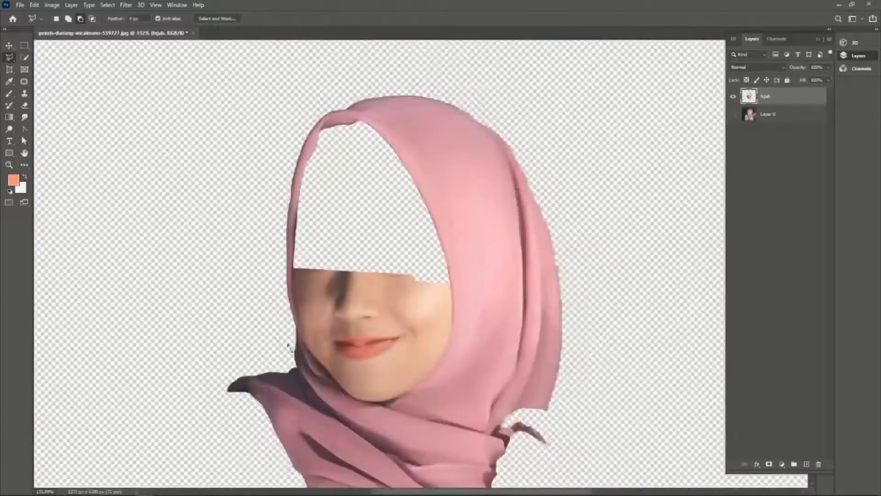
Outline the remaining lower face from cheeks to chin along the hijab opening, delete it and deselect
{"action": "scroll", "coordinate": [514, 249], "scroll_direction": "up", "scroll_amount": 3}
{"action": "mouse_move", "coordinate": [509, 298]}
{"action": "left_mouse_down"}
{"action": "mouse_move", "coordinate": [477, 387]}
{"action": "mouse_move", "coordinate": [427, 431]}
{"action": "left_mouse_up"}
{"action": "mouse_move", "coordinate": [388, 459]}
{"action": "left_mouse_down"}
{"action": "mouse_move", "coordinate": [317, 462]}
{"action": "mouse_move", "coordinate": [281, 439]}
{"action": "mouse_move", "coordinate": [225, 375]}
{"action": "left_mouse_up"}
{"action": "left_click", "coordinate": [181, 289]}
{"action": "left_click", "coordinate": [168, 246]}
{"action": "left_click", "coordinate": [170, 206]}
{"action": "left_click", "coordinate": [173, 166]}
{"action": "left_click", "coordinate": [417, 146]}
{"action": "double_click", "coordinate": [461, 155]}
{"action": "key", "text": "Delete"}
{"action": "scroll", "coordinate": [461, 155], "scroll_direction": "down", "scroll_amount": 4}
{"action": "scroll", "coordinate": [461, 156], "scroll_direction": "down", "scroll_amount": 1}
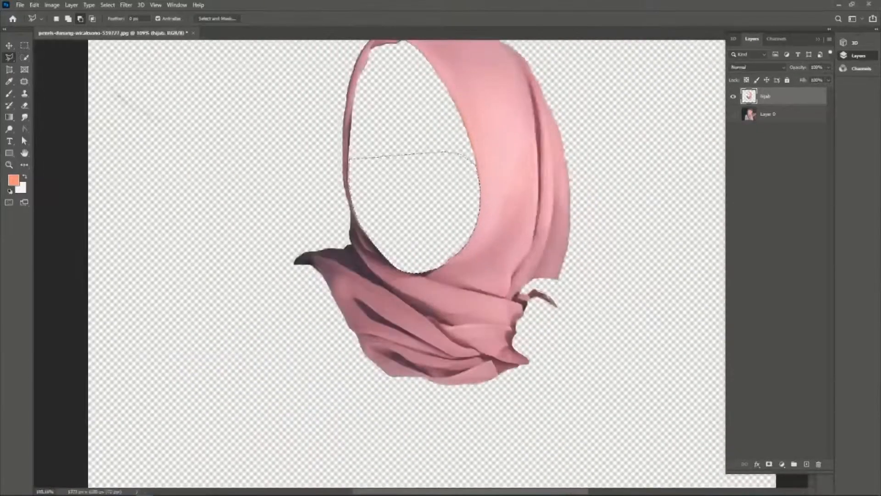
{"action": "scroll", "coordinate": [268, 209], "scroll_direction": "up", "scroll_amount": 2}
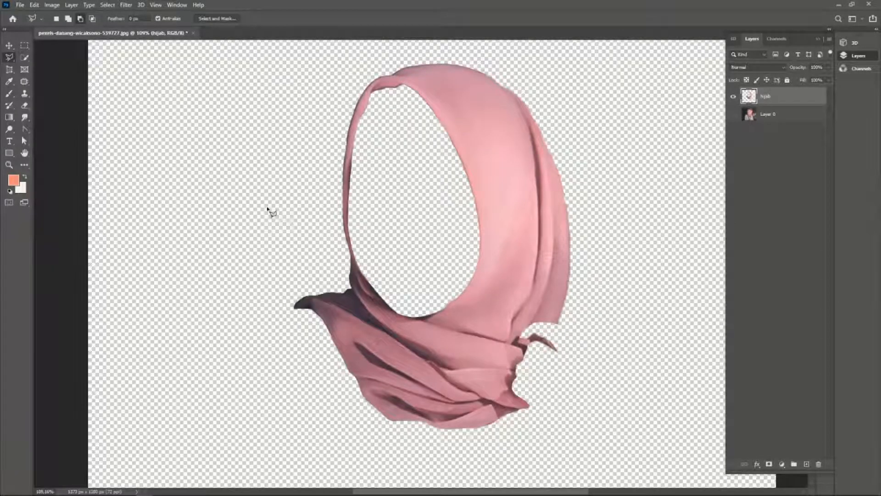
Save the document as a layered TIFF named "tutorial hijab" in the "mocha hijab" folder, accepting the TIFF options
{"action": "left_click", "coordinate": [18, 5]}
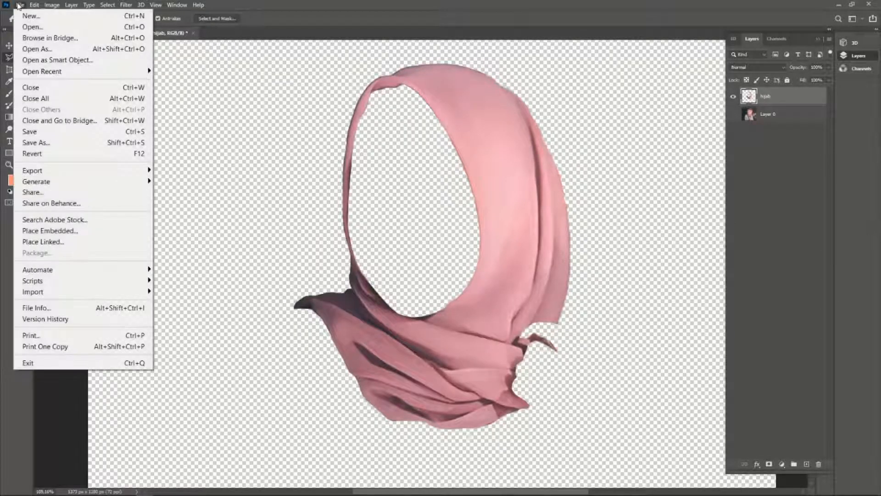
{"action": "left_click", "coordinate": [33, 142]}
{"action": "type", "text": "tutorial hijab"}
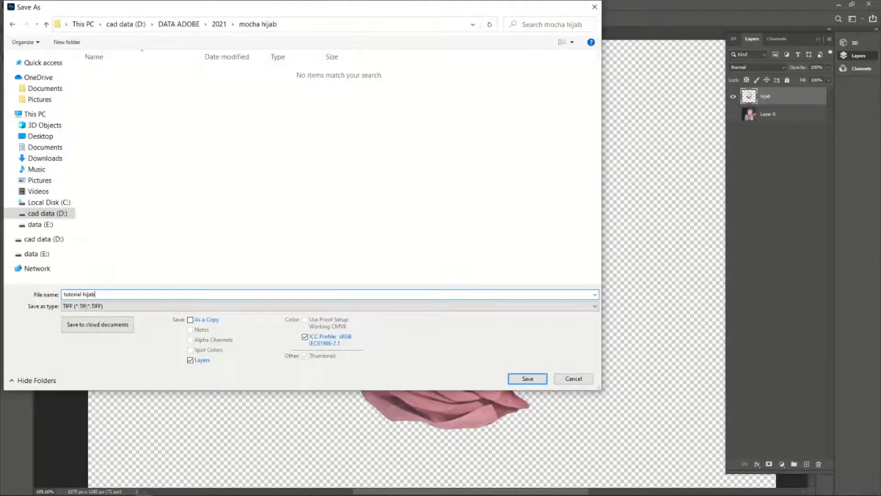
{"action": "key", "text": "Return"}
{"action": "left_click", "coordinate": [479, 100]}
{"action": "left_click", "coordinate": [390, 185]}
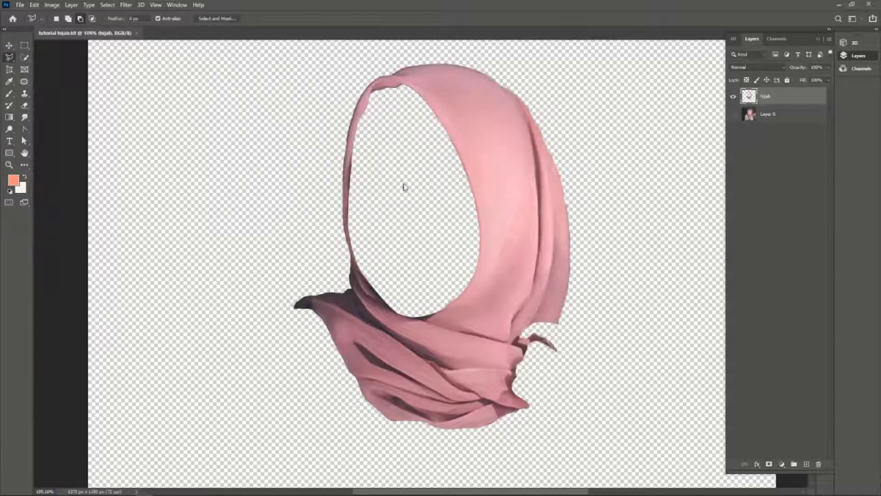
Desaturate the hijab layer to grayscale
{"action": "key", "text": "v"}
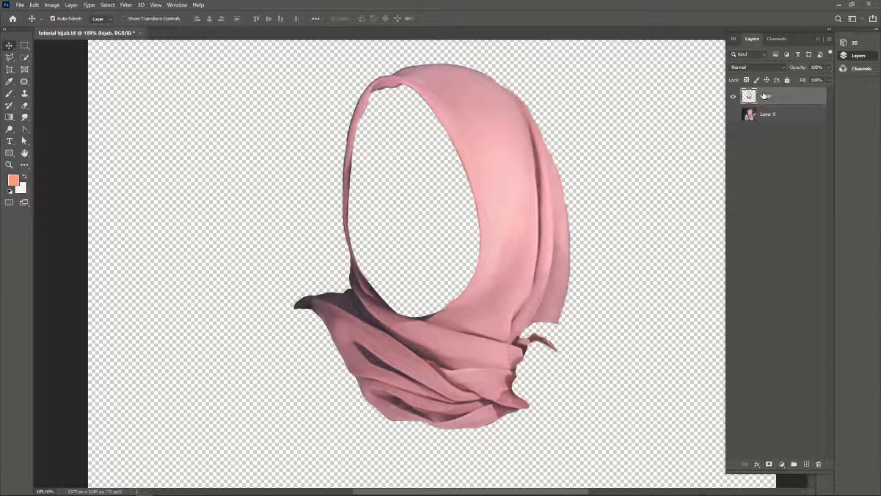
{"action": "left_click", "coordinate": [57, 8]}
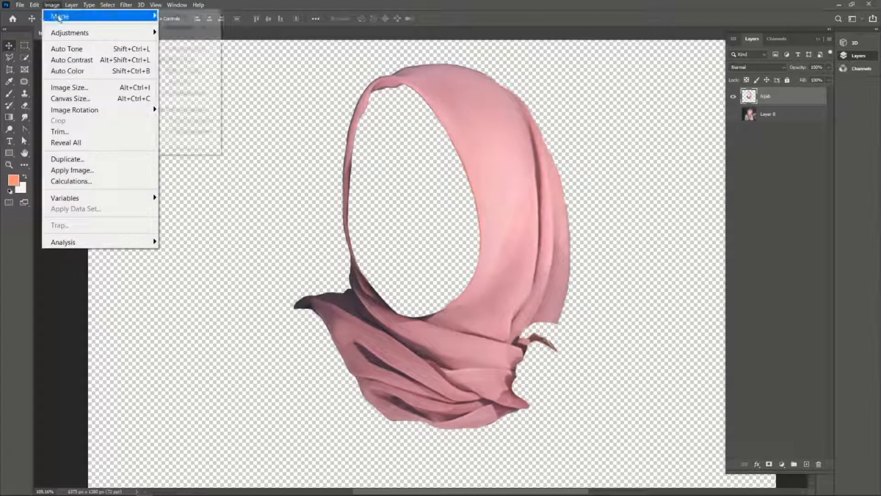
{"action": "mouse_move", "coordinate": [64, 33]}
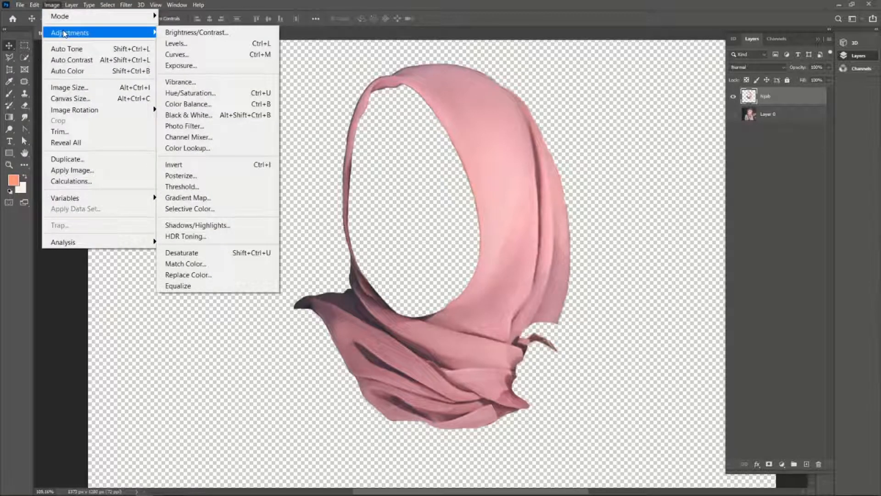
{"action": "left_click", "coordinate": [187, 254]}
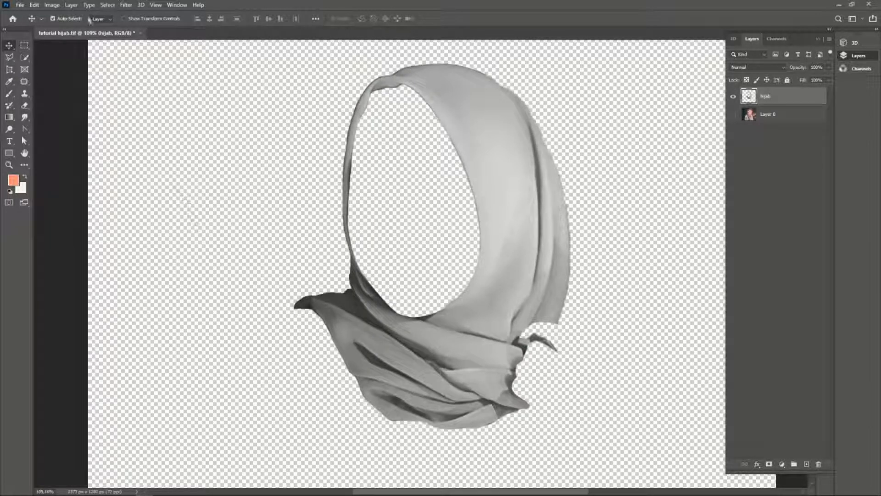
Brighten the hijab layer with Levels, using a midtone input of 1.46 and a white input of 200
{"action": "left_click", "coordinate": [54, 5]}
{"action": "mouse_move", "coordinate": [81, 33]}
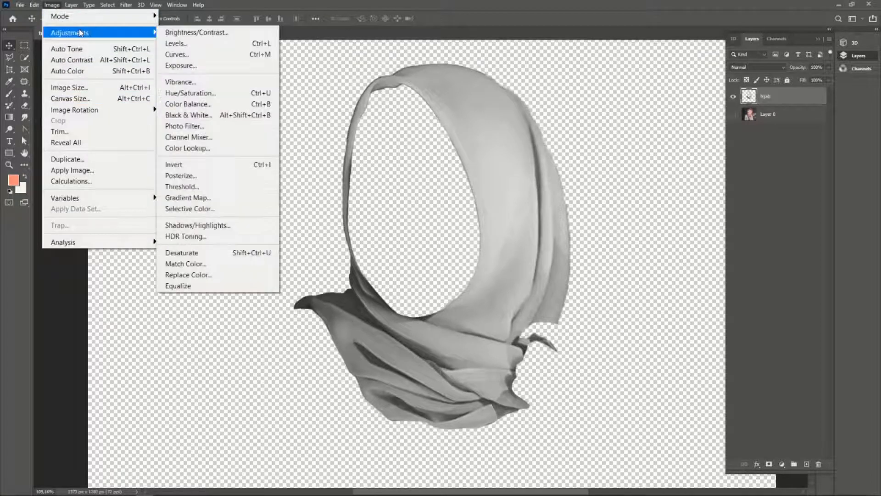
{"action": "left_click", "coordinate": [176, 43]}
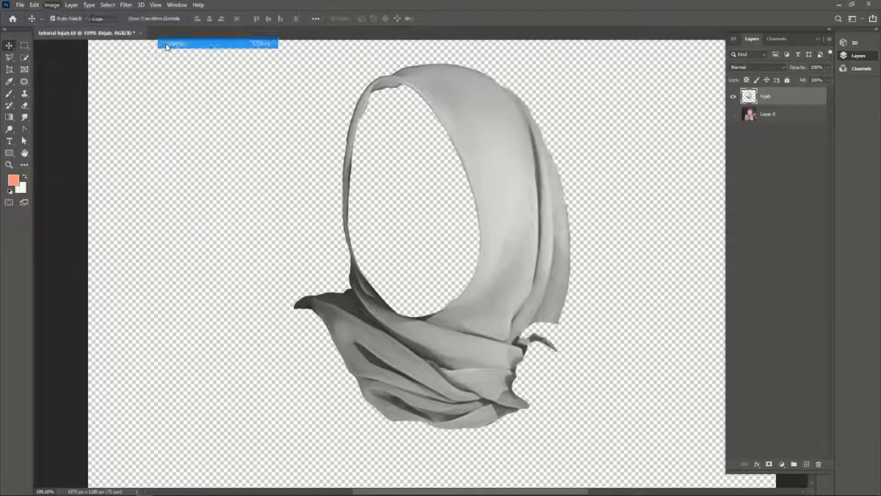
{"action": "left_click_drag", "start_coordinate": [719, 301], "coordinate": [655, 298]}
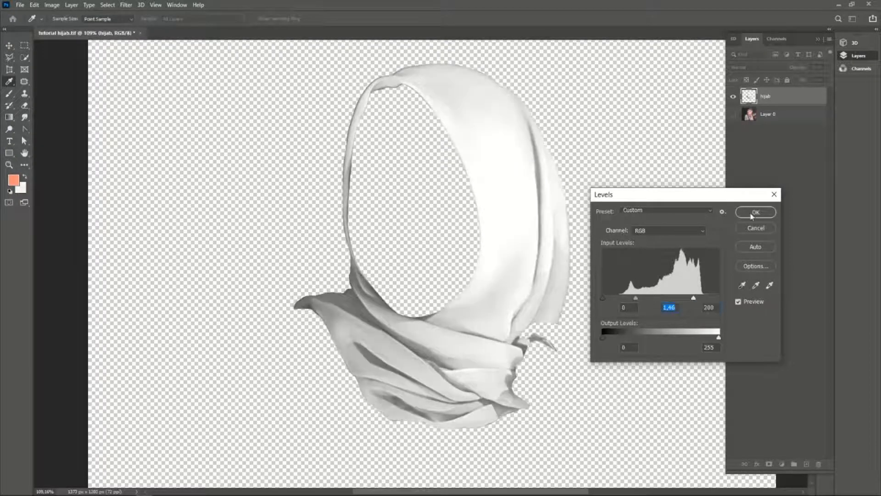
{"action": "left_click", "coordinate": [752, 215]}
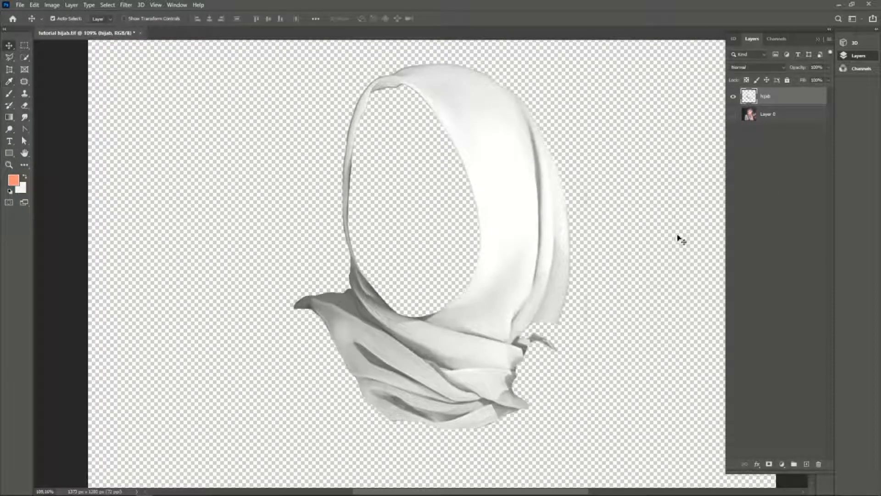
Duplicate the hijab layer within the document and name the copy "light1"
{"action": "right_click", "coordinate": [785, 99]}
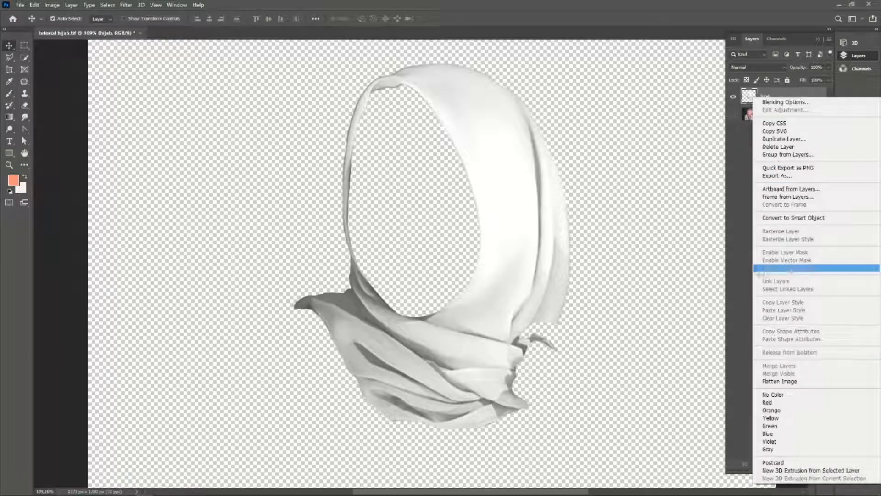
{"action": "left_click", "coordinate": [780, 139]}
{"action": "left_click_drag", "start_coordinate": [388, 91], "coordinate": [361, 90]}
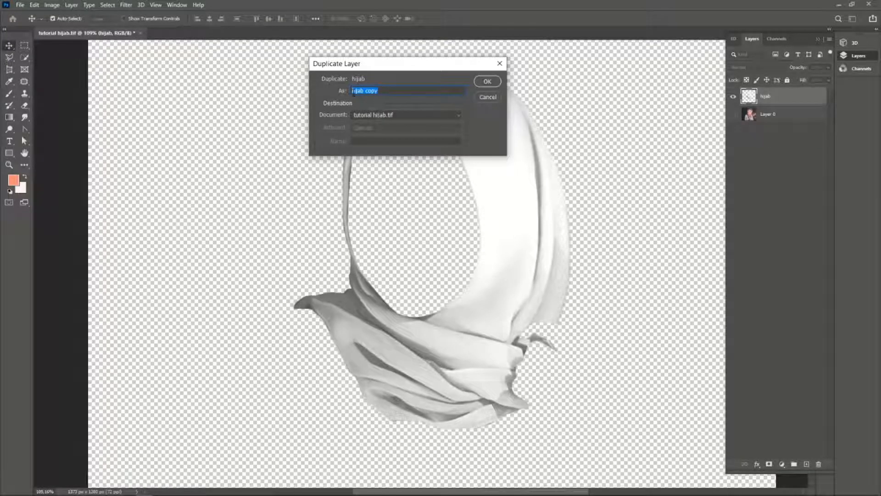
{"action": "type", "text": "hij"}
{"action": "left_click", "coordinate": [488, 81]}
Duplicate the light1 and hijab layers together and rename the two copies "light2" and "light3"
{"action": "left_click", "coordinate": [781, 116], "text": "ctrl"}
{"action": "right_click", "coordinate": [782, 116]}
{"action": "left_click", "coordinate": [758, 153]}
{"action": "left_click", "coordinate": [488, 82]}
{"action": "left_click", "coordinate": [774, 117]}
{"action": "type", "text": "light2"}
{"action": "double_click", "coordinate": [768, 96]}
{"action": "type", "text": "light3"}
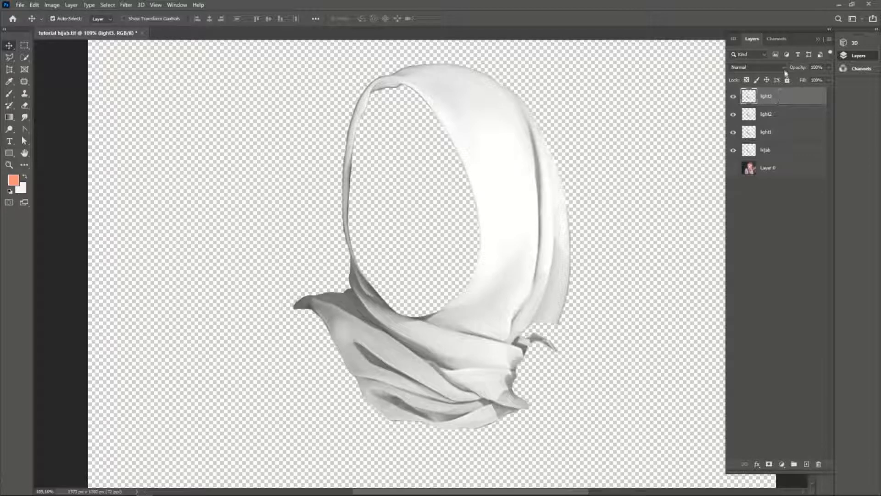
Set the light3 layer to Screen blending and lower its opacity to about 33%
{"action": "left_click", "coordinate": [784, 65]}
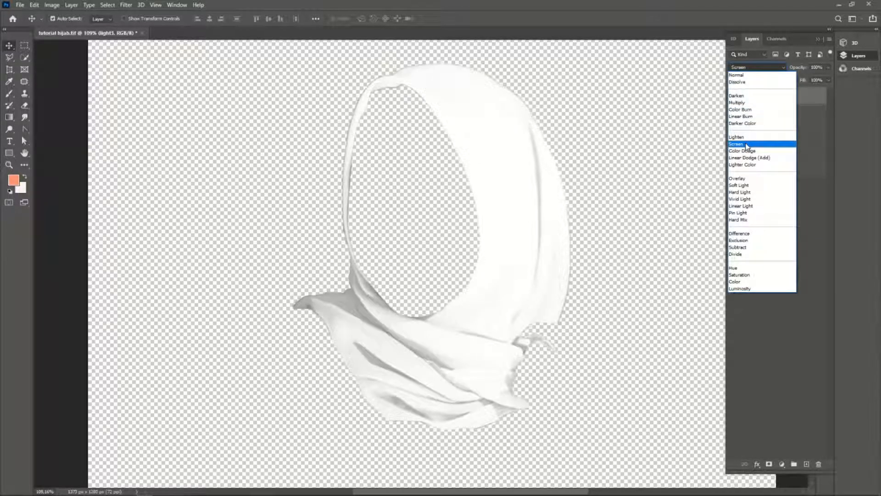
{"action": "left_click", "coordinate": [747, 145]}
{"action": "left_click", "coordinate": [829, 69]}
{"action": "mouse_move", "coordinate": [811, 80]}
{"action": "left_mouse_down"}
{"action": "mouse_move", "coordinate": [779, 80]}
{"action": "mouse_move", "coordinate": [796, 81]}
{"action": "left_mouse_up"}
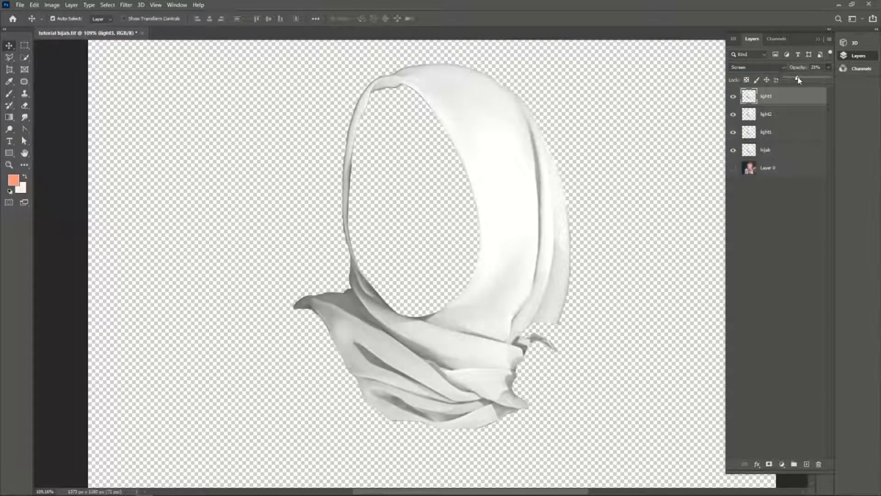
{"action": "mouse_move", "coordinate": [804, 80]}
{"action": "left_mouse_down"}
{"action": "mouse_move", "coordinate": [792, 77]}
{"action": "mouse_move", "coordinate": [800, 76]}
{"action": "left_mouse_up"}
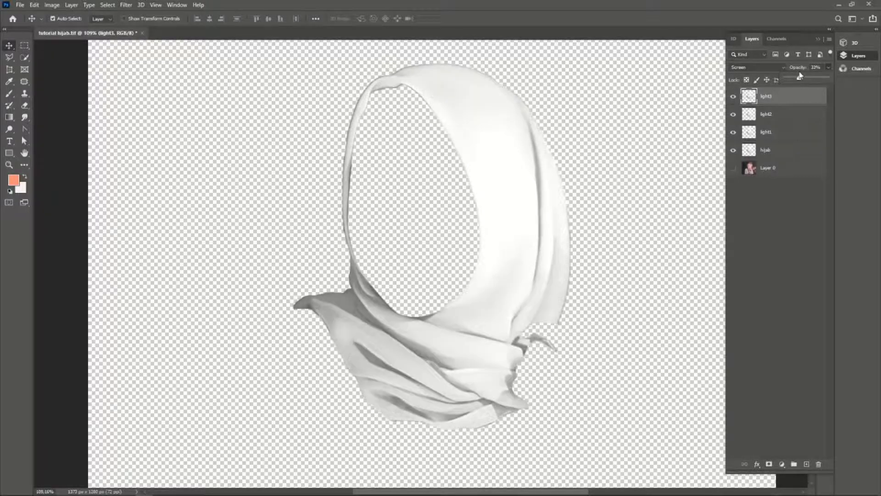
Set the light2 layer to Overlay blending and lower its opacity to about 58%
{"action": "left_click", "coordinate": [769, 116]}
{"action": "left_click", "coordinate": [783, 68]}
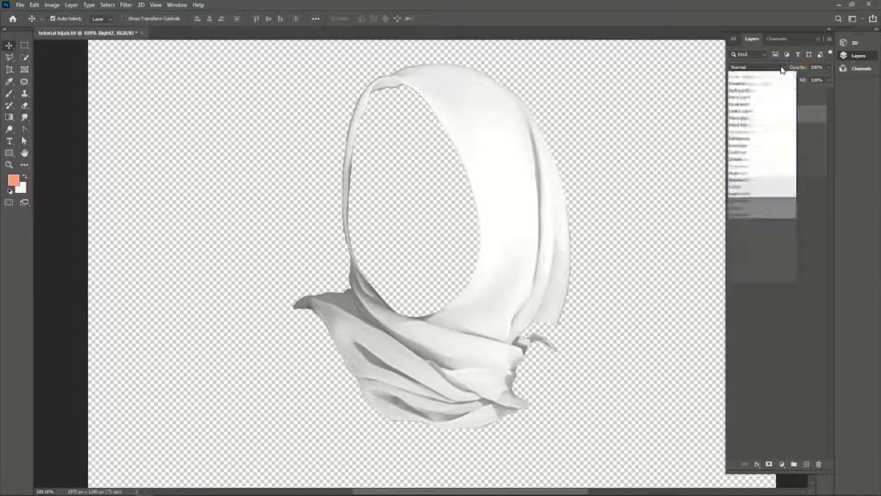
{"action": "left_click", "coordinate": [746, 179]}
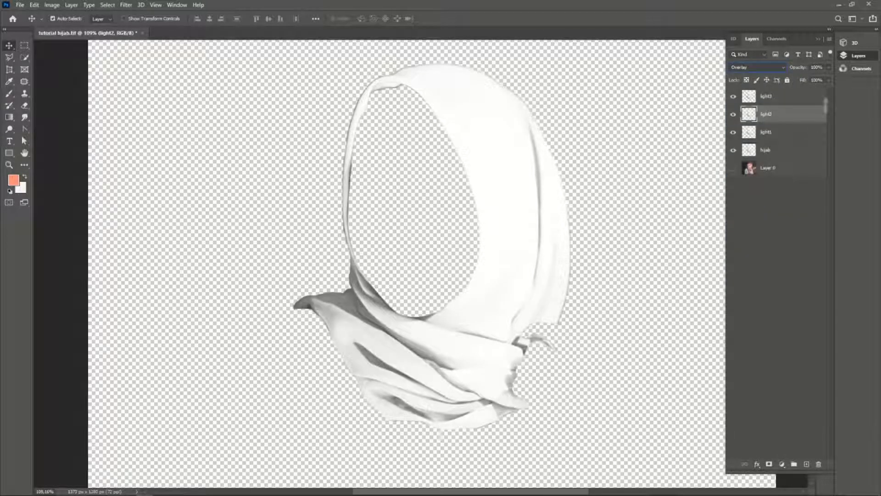
{"action": "left_click", "coordinate": [830, 67]}
{"action": "left_click_drag", "start_coordinate": [826, 80], "coordinate": [811, 81]}
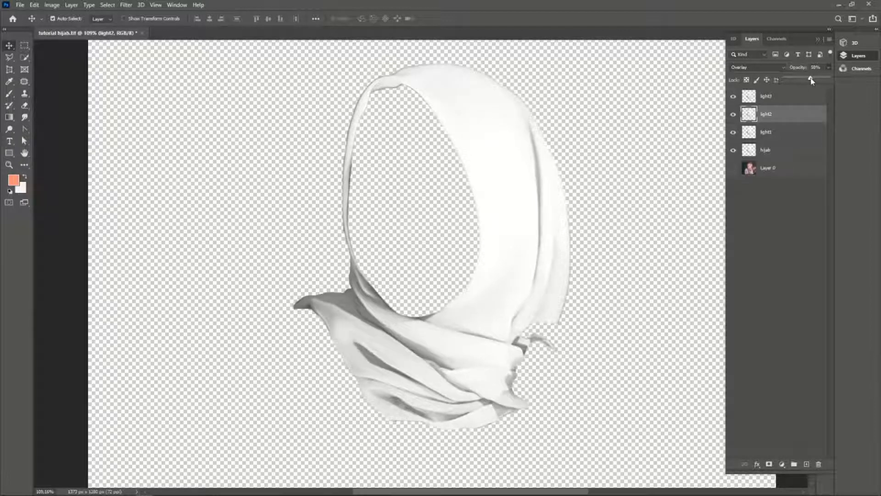
Set the light1 layer to Multiply blending and lower its opacity to 80%
{"action": "left_click", "coordinate": [772, 134]}
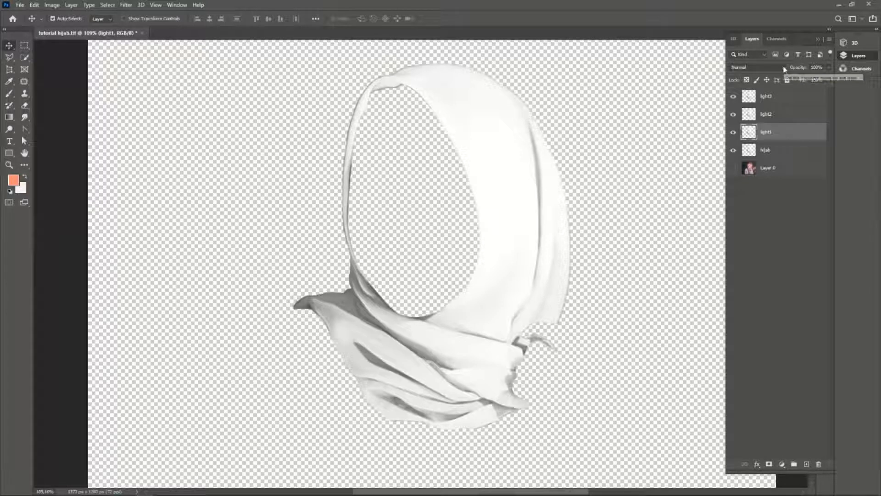
{"action": "left_click", "coordinate": [784, 68]}
{"action": "left_click", "coordinate": [751, 103]}
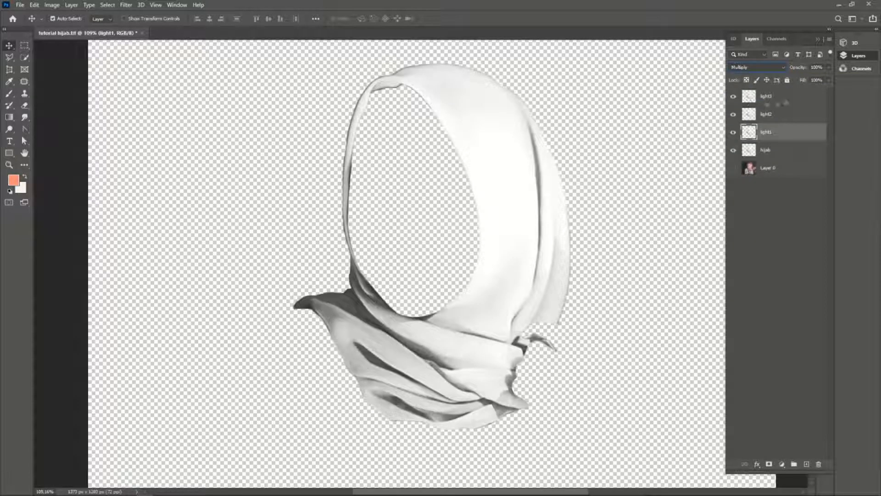
{"action": "left_click", "coordinate": [829, 67]}
{"action": "mouse_move", "coordinate": [829, 79]}
{"action": "left_mouse_down"}
{"action": "mouse_move", "coordinate": [811, 80]}
{"action": "mouse_move", "coordinate": [820, 79]}
{"action": "left_mouse_up"}
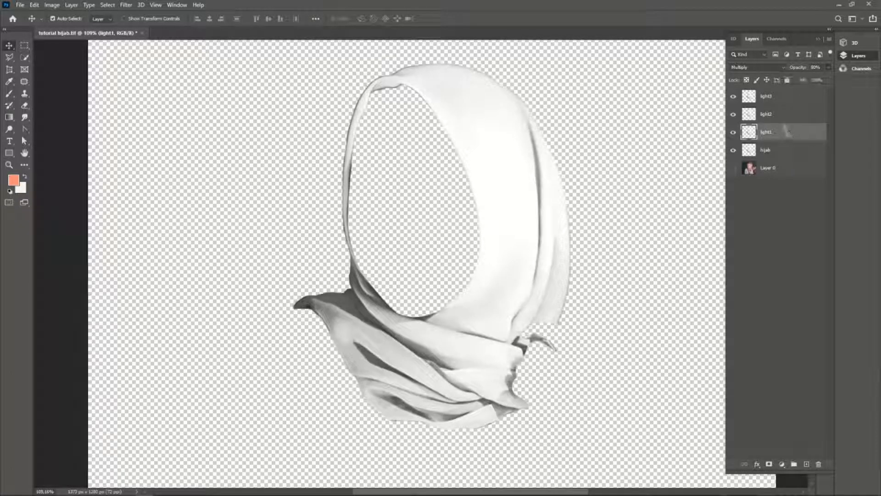
Add a Levels adjustment layer directly above light3 and clip it to that layer
{"action": "left_click", "coordinate": [780, 99]}
{"action": "key", "text": "alt+shift+s"}
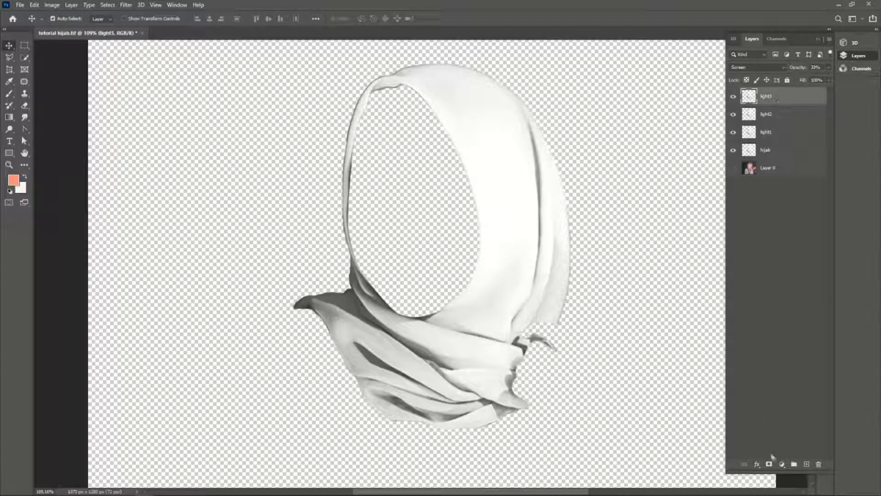
{"action": "left_click", "coordinate": [783, 465]}
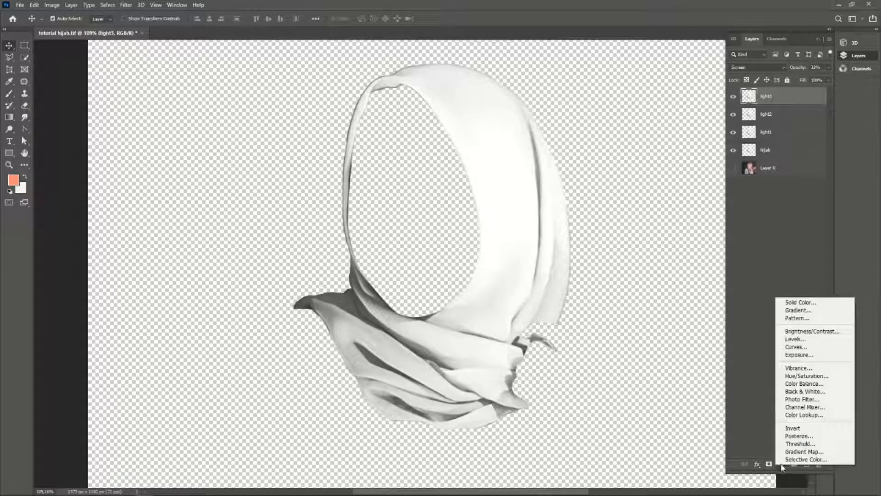
{"action": "left_click", "coordinate": [795, 340]}
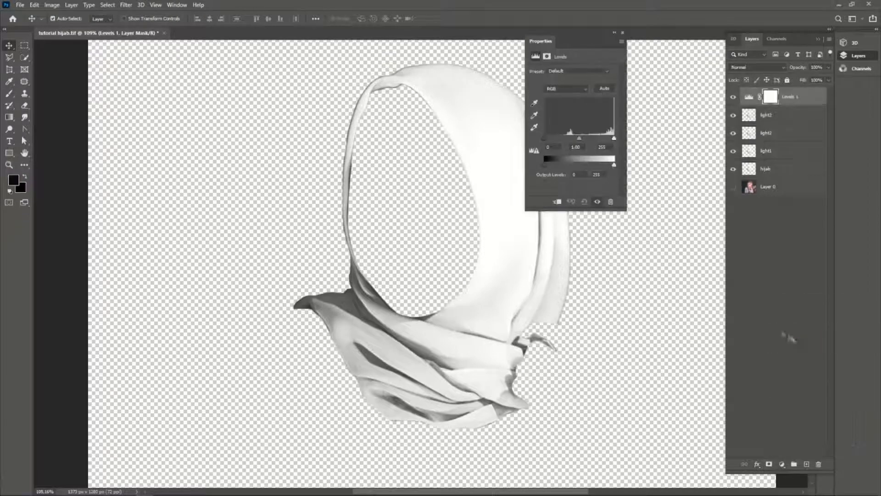
{"action": "left_click", "coordinate": [559, 202]}
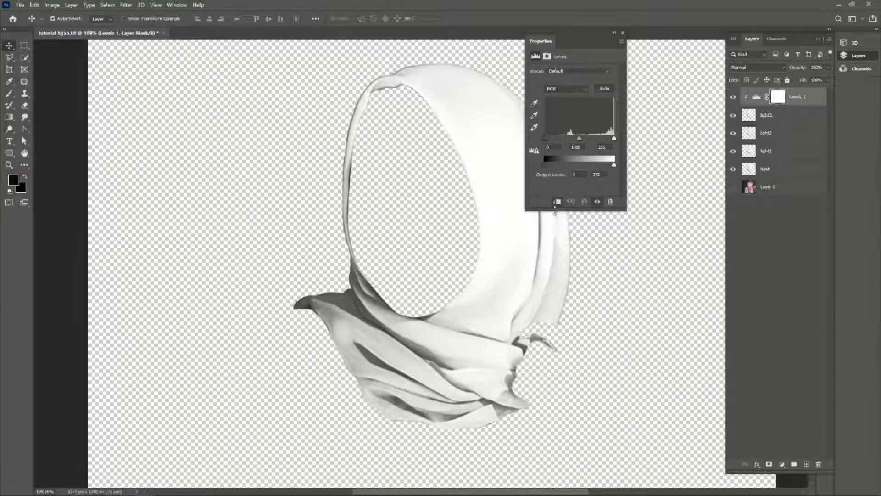
Set the clipped Levels adjustment to black input 44, white input 226 and white output about 228
{"action": "left_click_drag", "start_coordinate": [580, 141], "coordinate": [557, 140]}
{"action": "left_click_drag", "start_coordinate": [607, 141], "coordinate": [570, 162]}
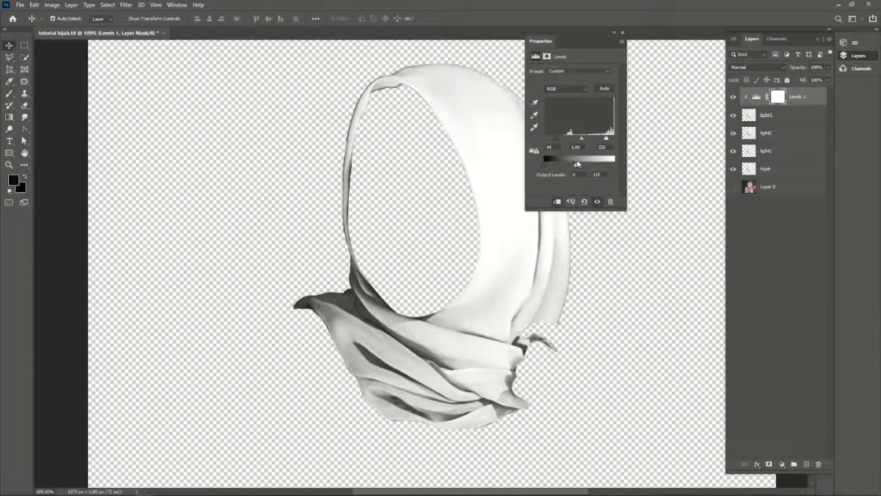
{"action": "left_click_drag", "start_coordinate": [587, 163], "coordinate": [603, 162]}
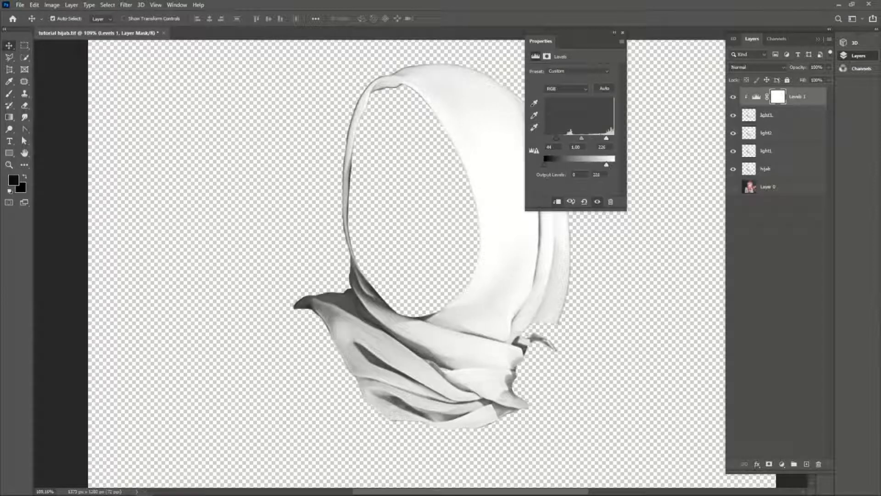
Group the light1, light2 and light3 layers with their clipped Levels adjustment and name the group LIGHT
{"action": "left_click", "coordinate": [623, 33]}
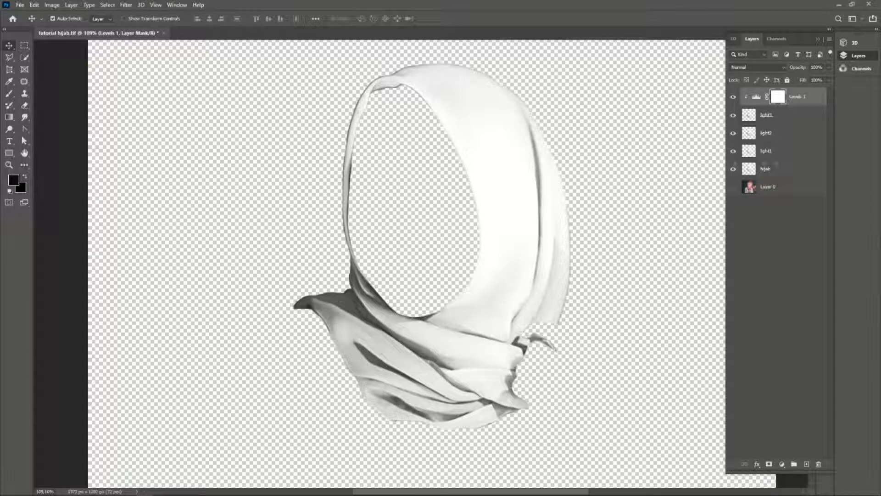
{"action": "left_click", "coordinate": [788, 121]}
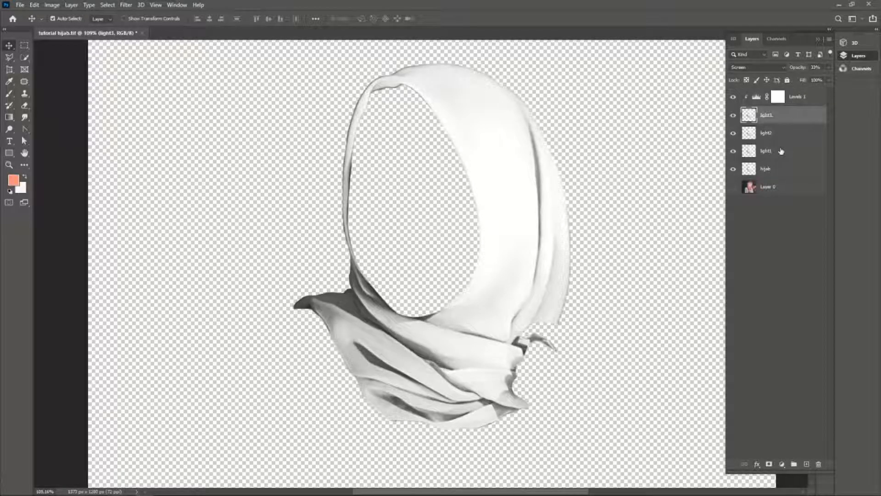
{"action": "left_click", "coordinate": [782, 152], "text": "shift"}
{"action": "left_click_drag", "start_coordinate": [779, 158], "coordinate": [794, 464]}
{"action": "double_click", "coordinate": [765, 93]}
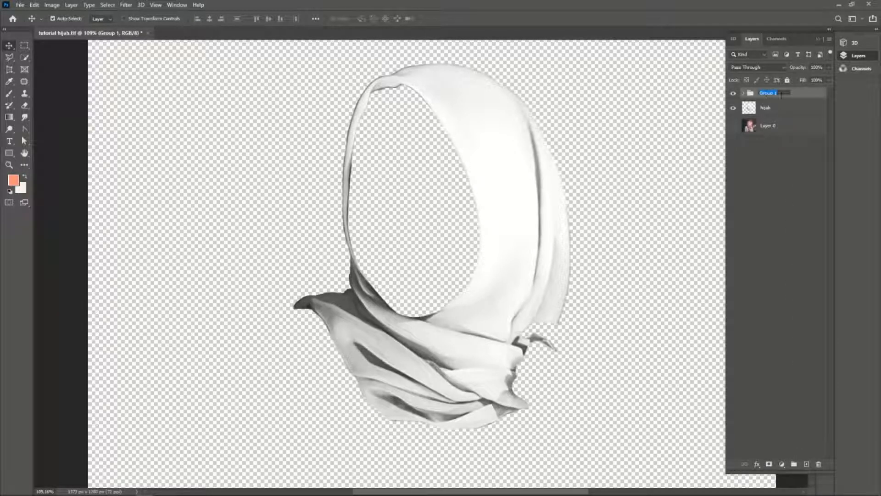
{"action": "type", "text": "c"}
{"action": "key", "text": "Return"}
Add a salmon-orange Solid Color fill layer directly above the hijab layer
{"action": "left_click", "coordinate": [779, 110]}
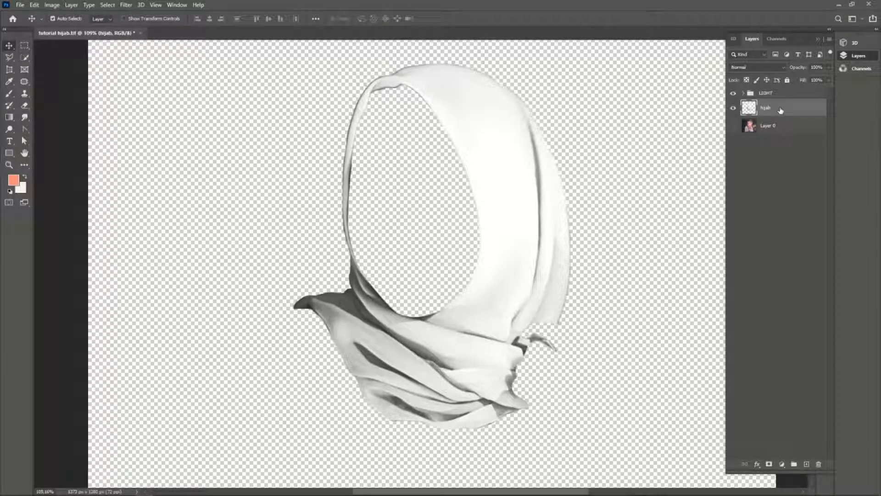
{"action": "left_click", "coordinate": [782, 464]}
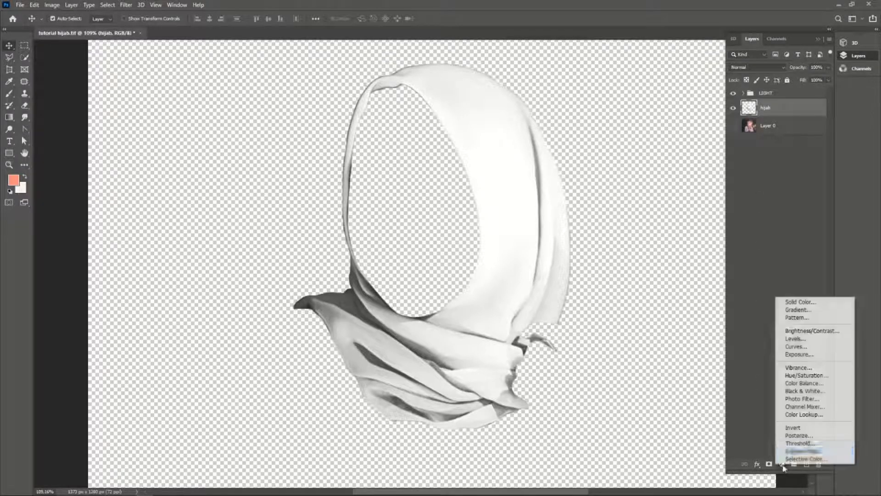
{"action": "left_click", "coordinate": [802, 301]}
{"action": "mouse_move", "coordinate": [458, 341]}
{"action": "left_mouse_down"}
{"action": "mouse_move", "coordinate": [409, 393]}
{"action": "mouse_move", "coordinate": [387, 339]}
{"action": "mouse_move", "coordinate": [411, 341]}
{"action": "left_mouse_up"}
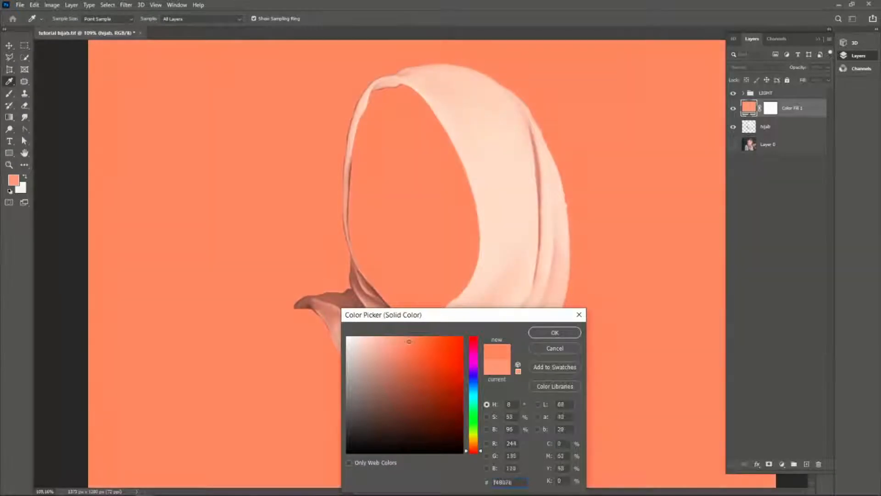
{"action": "left_click", "coordinate": [555, 332]}
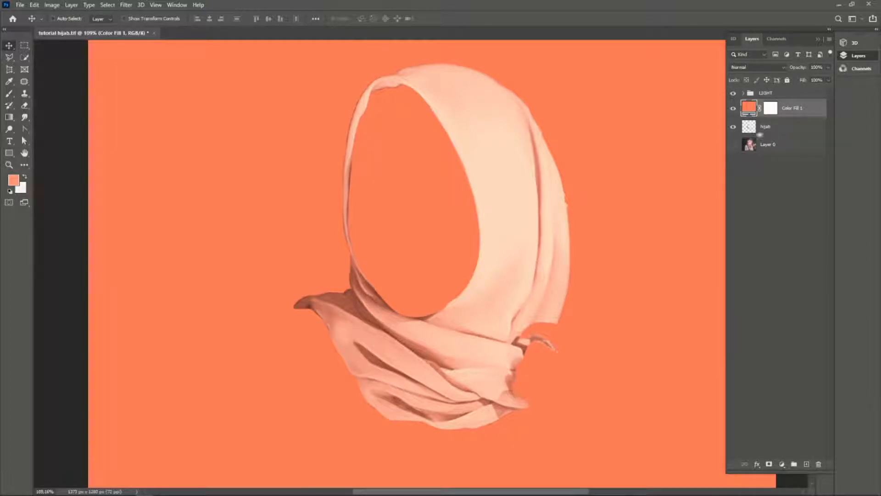
Clip the color fill to the hijab layer and clear the selection loaded from the hijab outline
{"action": "left_click", "coordinate": [750, 127], "text": "ctrl"}
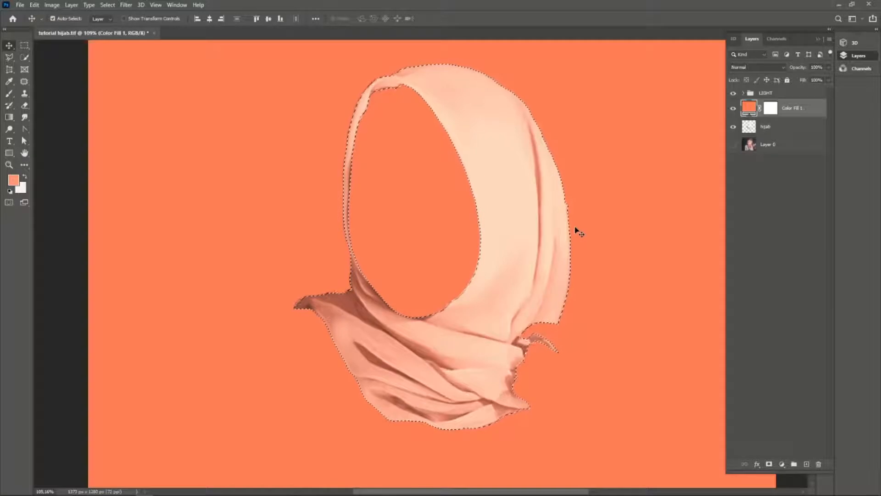
{"action": "right_click", "coordinate": [803, 108]}
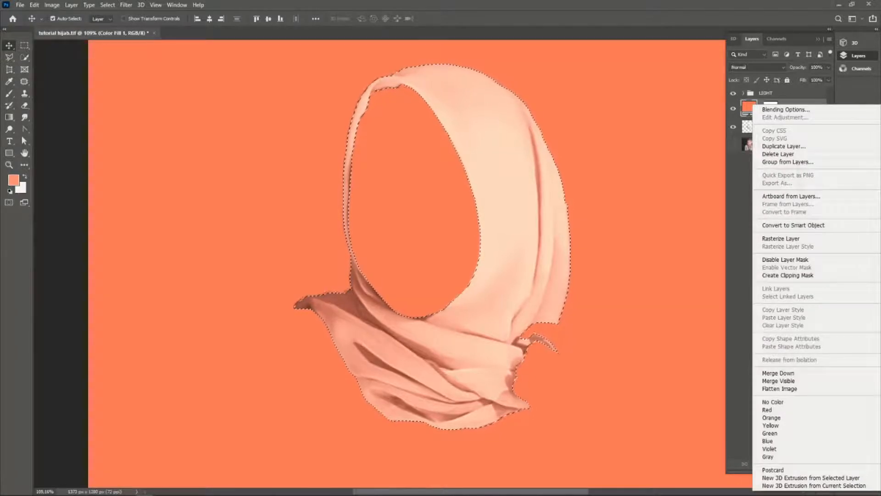
{"action": "left_click", "coordinate": [790, 275]}
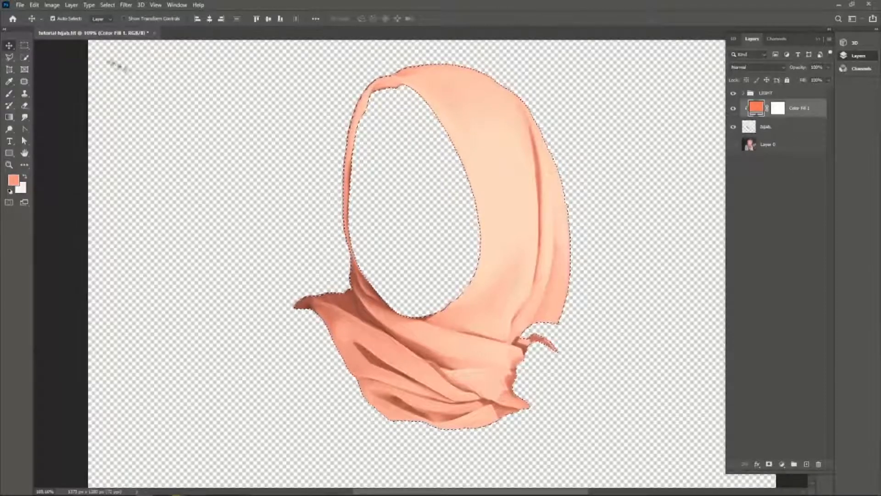
{"action": "key", "text": "ctrl+d"}
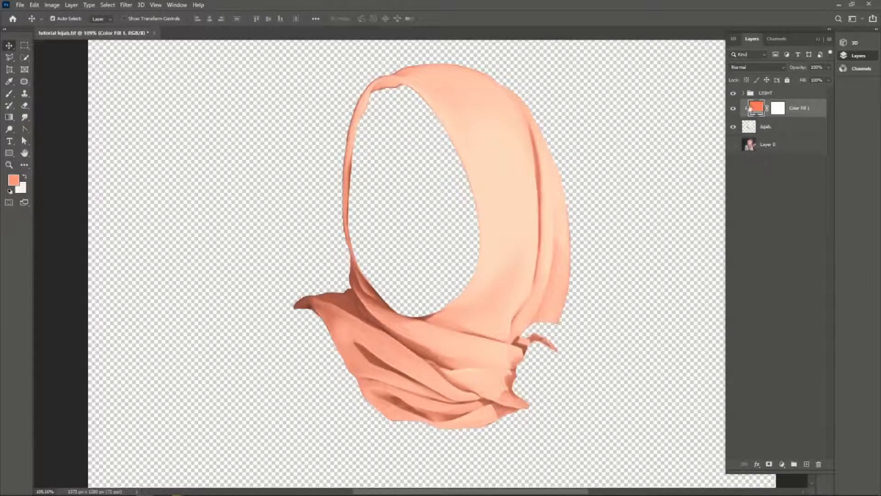
Show the original portrait on Layer 0 beneath the recolored hijab
{"action": "double_click", "coordinate": [756, 109]}
{"action": "left_click", "coordinate": [744, 298]}
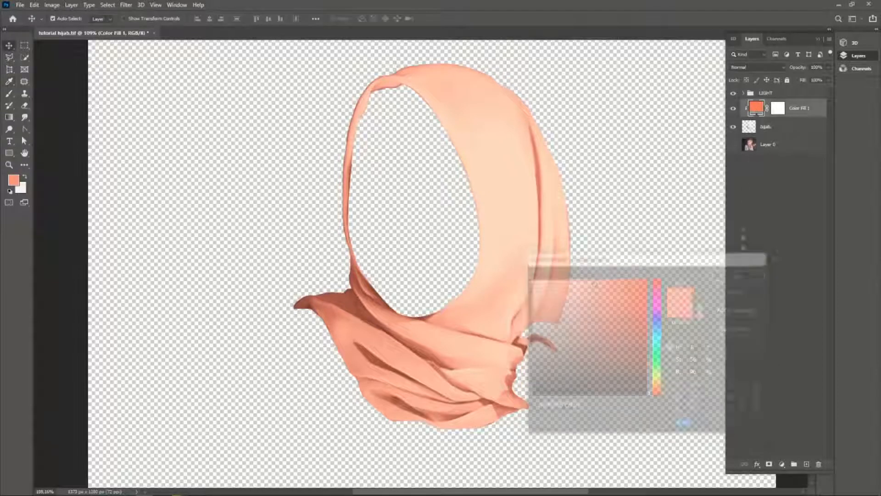
{"action": "left_click", "coordinate": [733, 145]}
Change the clipped fill color of the hijab to a very dark green, hex 131a03
{"action": "double_click", "coordinate": [756, 108]}
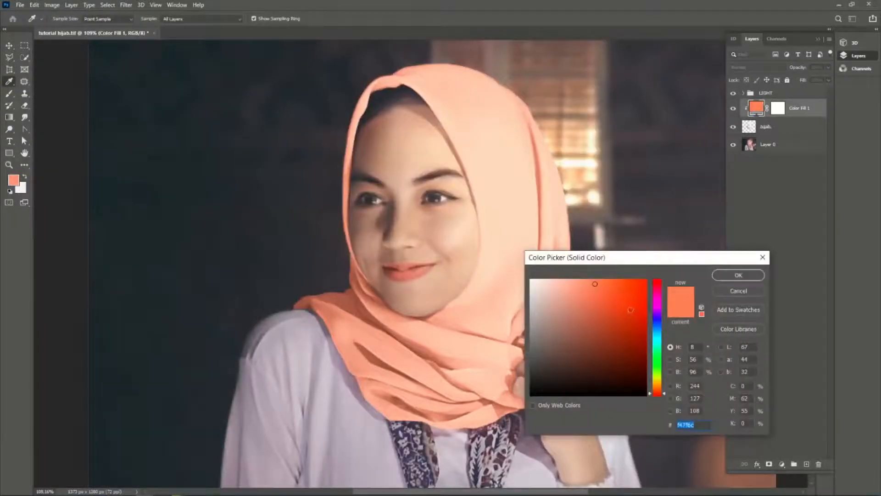
{"action": "left_click_drag", "start_coordinate": [631, 310], "coordinate": [636, 338]}
{"action": "left_click_drag", "start_coordinate": [596, 257], "coordinate": [681, 226]}
{"action": "left_click_drag", "start_coordinate": [741, 362], "coordinate": [655, 272]}
{"action": "mouse_move", "coordinate": [741, 326]}
{"action": "left_mouse_down"}
{"action": "mouse_move", "coordinate": [741, 294]}
{"action": "mouse_move", "coordinate": [697, 314]}
{"action": "mouse_move", "coordinate": [652, 355]}
{"action": "mouse_move", "coordinate": [631, 339]}
{"action": "mouse_move", "coordinate": [635, 291]}
{"action": "mouse_move", "coordinate": [626, 274]}
{"action": "mouse_move", "coordinate": [655, 274]}
{"action": "mouse_move", "coordinate": [709, 347]}
{"action": "mouse_move", "coordinate": [673, 318]}
{"action": "left_mouse_up"}
{"action": "left_click", "coordinate": [703, 292]}
{"action": "left_click", "coordinate": [741, 336]}
{"action": "mouse_move", "coordinate": [726, 319]}
{"action": "left_mouse_down"}
{"action": "mouse_move", "coordinate": [722, 285]}
{"action": "mouse_move", "coordinate": [716, 350]}
{"action": "mouse_move", "coordinate": [714, 309]}
{"action": "mouse_move", "coordinate": [698, 287]}
{"action": "mouse_move", "coordinate": [629, 262]}
{"action": "mouse_move", "coordinate": [663, 360]}
{"action": "mouse_move", "coordinate": [683, 365]}
{"action": "mouse_move", "coordinate": [716, 332]}
{"action": "mouse_move", "coordinate": [741, 338]}
{"action": "mouse_move", "coordinate": [739, 363]}
{"action": "mouse_move", "coordinate": [743, 312]}
{"action": "mouse_move", "coordinate": [743, 348]}
{"action": "mouse_move", "coordinate": [654, 352]}
{"action": "mouse_move", "coordinate": [687, 257]}
{"action": "mouse_move", "coordinate": [699, 343]}
{"action": "mouse_move", "coordinate": [745, 339]}
{"action": "mouse_move", "coordinate": [716, 339]}
{"action": "mouse_move", "coordinate": [718, 354]}
{"action": "left_mouse_up"}
{"action": "left_click", "coordinate": [741, 364]}
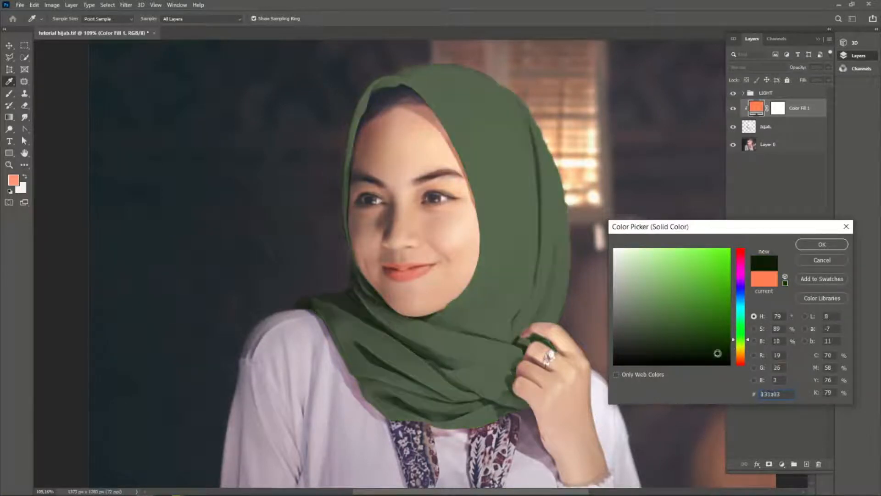
{"action": "left_click", "coordinate": [822, 244]}
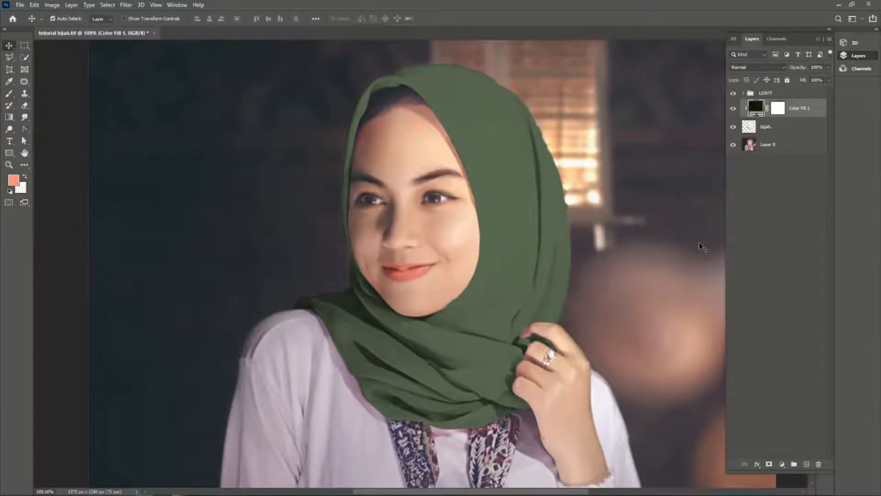
Rename the clipped color fill layer as WARNA and hide it
{"action": "double_click", "coordinate": [799, 108]}
{"action": "type", "text": "W"}
{"action": "type", "text": "ORAK WARNA"}
{"action": "key", "text": "BackSpace"}
{"action": "key", "text": "BackSpace"}
{"action": "key", "text": "BackSpace"}
{"action": "key", "text": "BackSpace"}
{"action": "key", "text": "BackSpace"}
{"action": "key", "text": "BackSpace"}
{"action": "key", "text": "BackSpace"}
{"action": "key", "text": "BackSpace"}
{"action": "key", "text": "BackSpace"}
{"action": "type", "text": "WARNA"}
{"action": "key", "text": "Return"}
{"action": "left_click", "coordinate": [734, 109]}
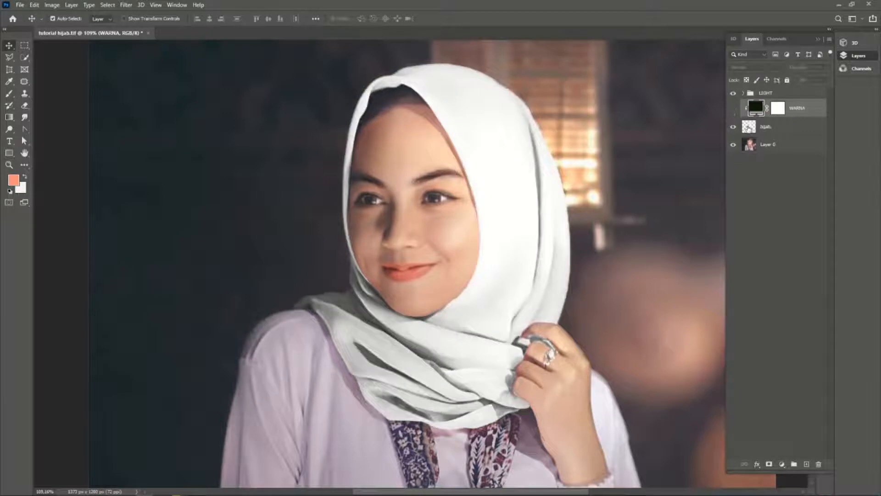
Draw a rectangle shape without fill, about 577 by 784 px, around the whole hijab directly above the hijab layer
{"action": "left_click", "coordinate": [749, 128]}
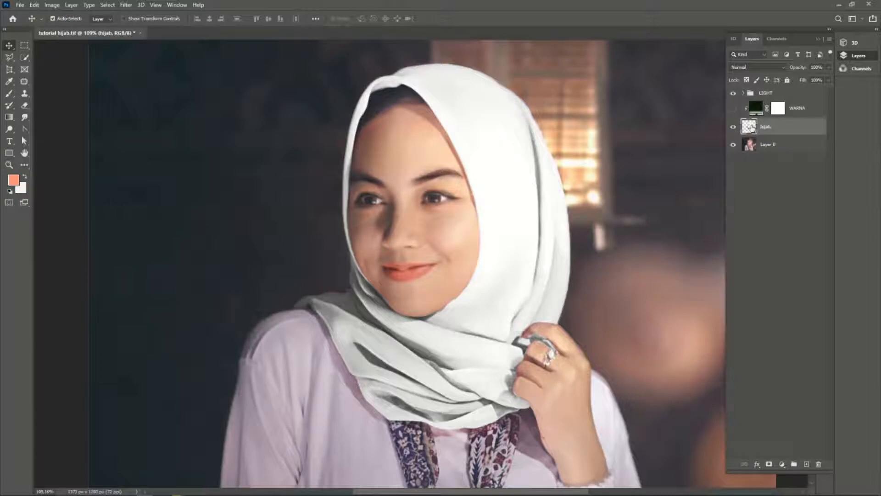
{"action": "left_click", "coordinate": [9, 153]}
{"action": "left_click", "coordinate": [102, 19]}
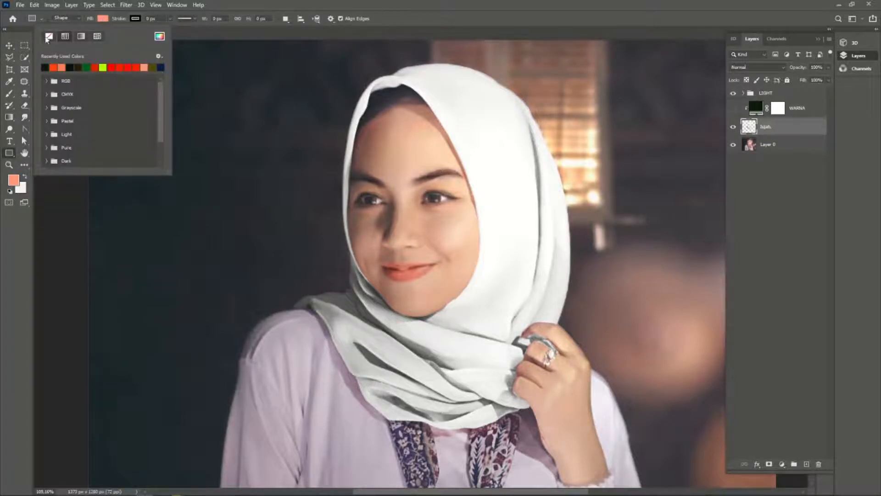
{"action": "left_click", "coordinate": [49, 37]}
{"action": "left_click_drag", "start_coordinate": [292, 444], "coordinate": [581, 52]}
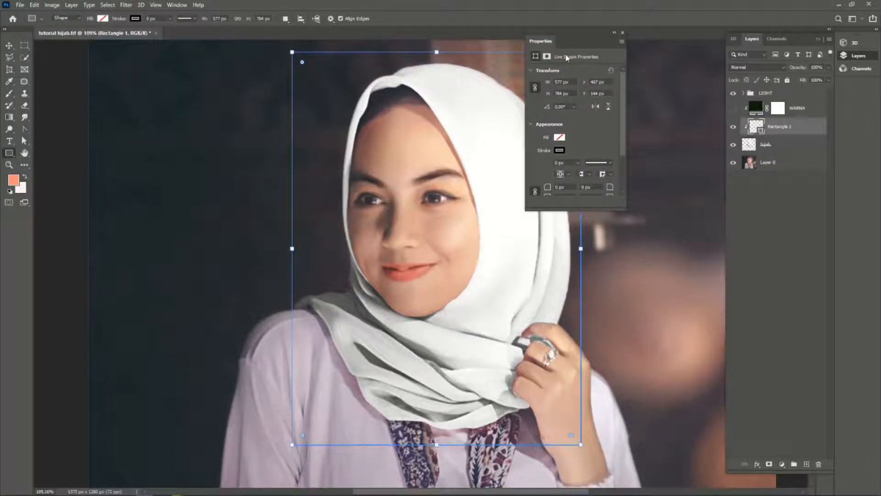
{"action": "left_click", "coordinate": [622, 32]}
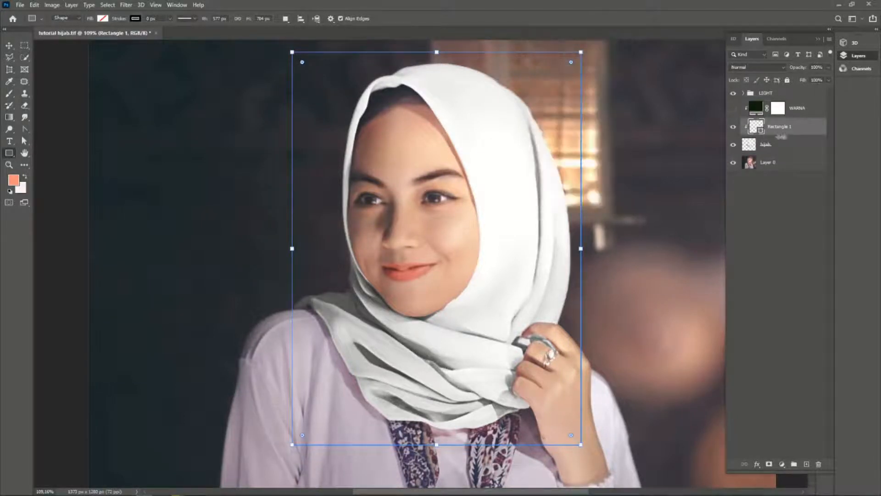
Convert the Rectangle 1 layer to a smart object and mask it with the outline of the hijab layer
{"action": "right_click", "coordinate": [801, 130]}
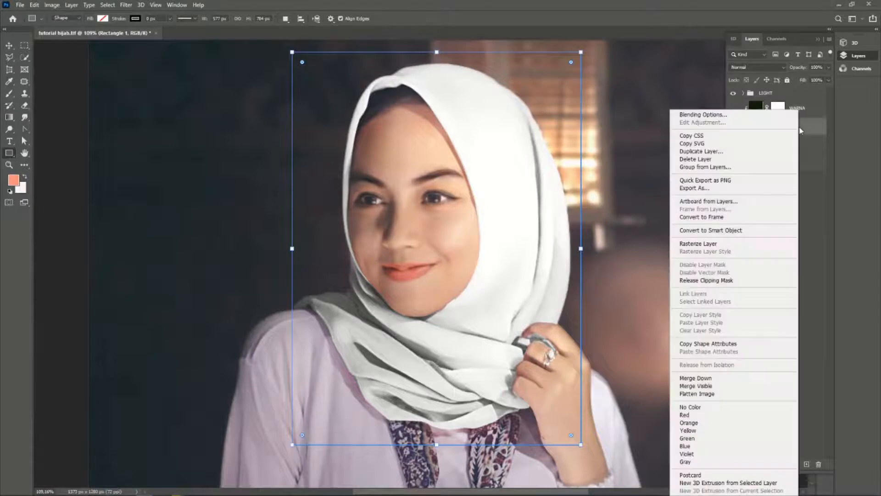
{"action": "left_click", "coordinate": [728, 230]}
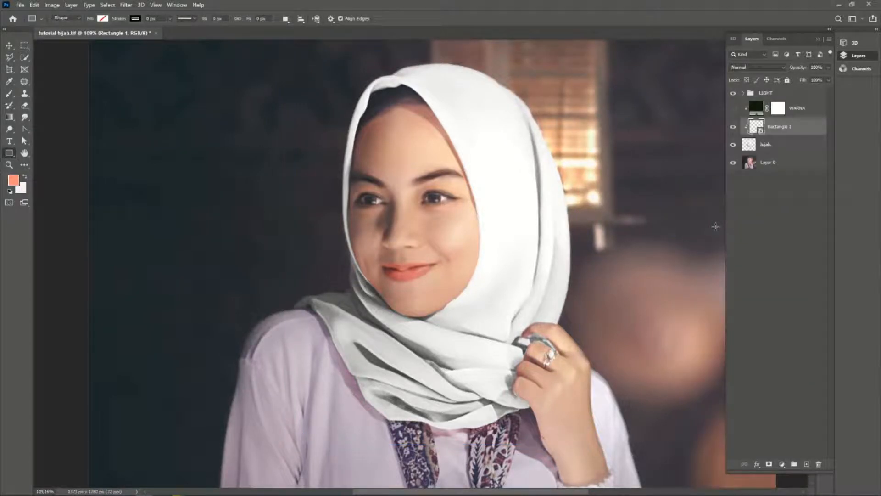
{"action": "left_click", "coordinate": [749, 145], "text": "ctrl"}
{"action": "left_click", "coordinate": [769, 464]}
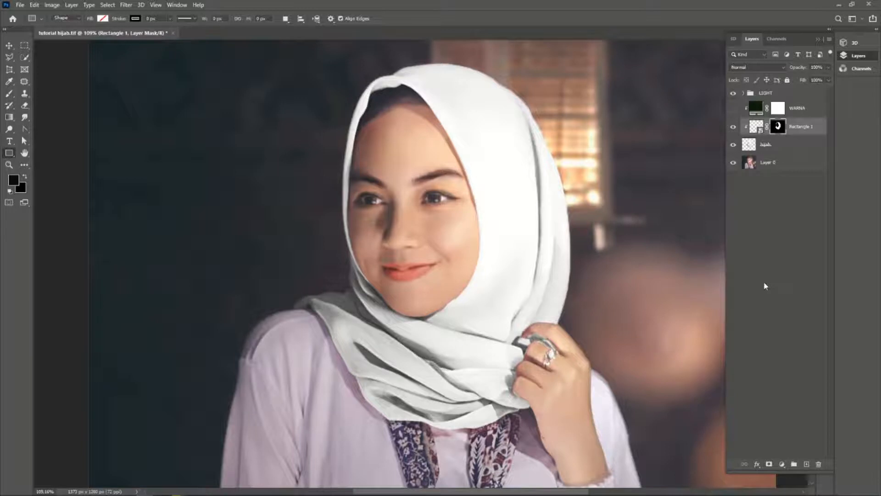
Open the Rectangle 1 smart object's contents and open the leopard-print image from the Downloads folder for it
{"action": "double_click", "coordinate": [755, 126]}
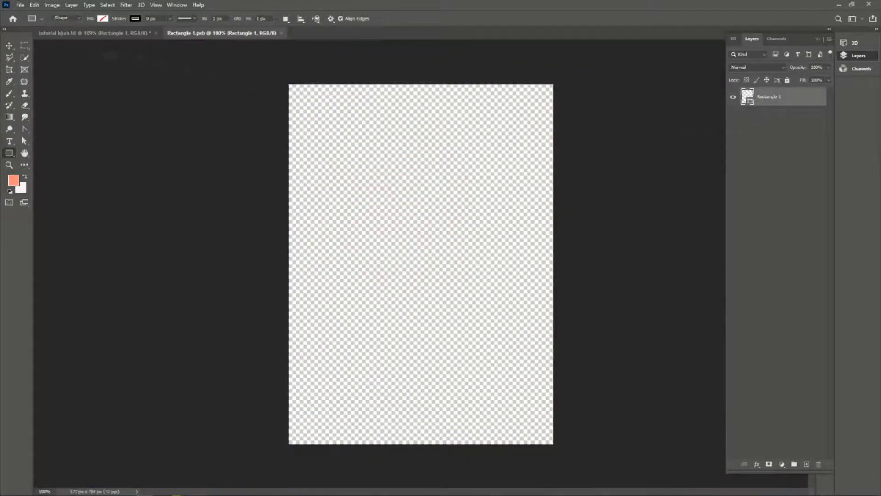
{"action": "left_click", "coordinate": [20, 5]}
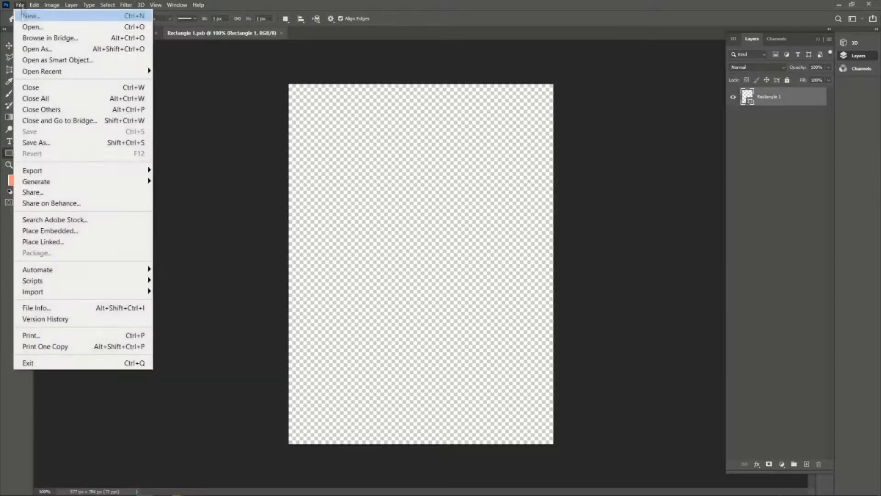
{"action": "left_click", "coordinate": [25, 27]}
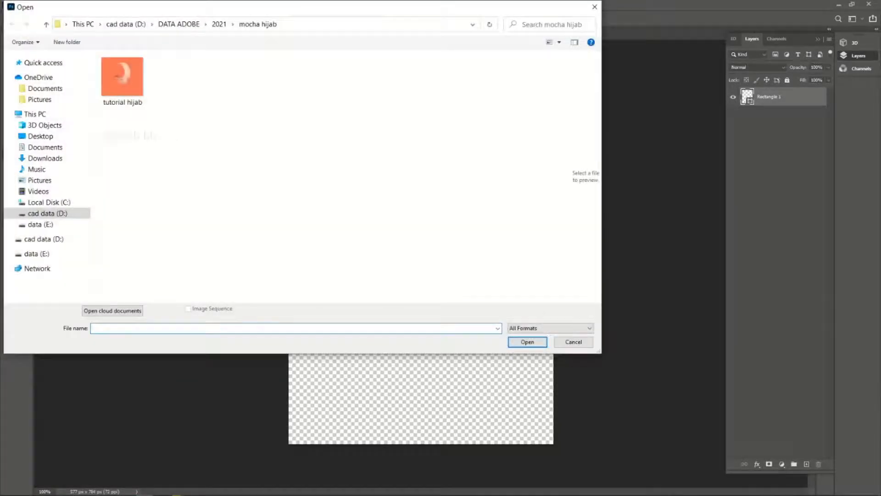
{"action": "left_click", "coordinate": [46, 158]}
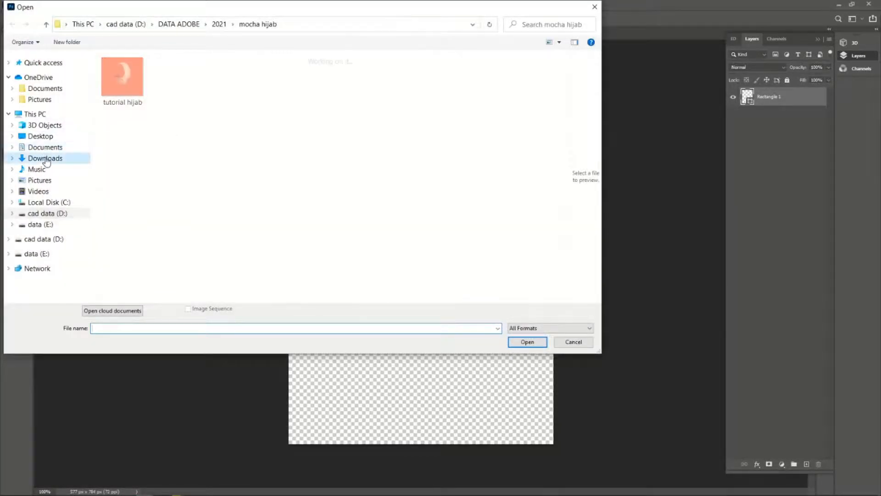
{"action": "double_click", "coordinate": [519, 188]}
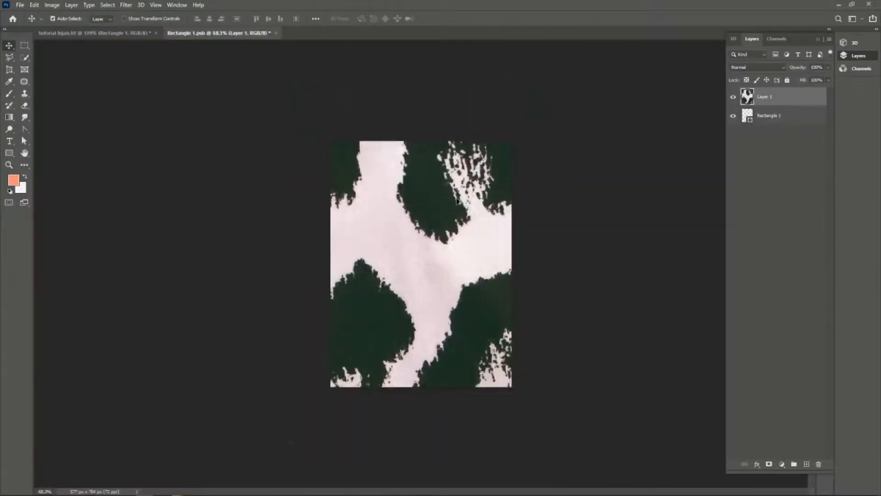
Apply the scaled leopard pattern, save the smart object's contents and return to the tutorial hijab.tif document
{"action": "left_click", "coordinate": [20, 5]}
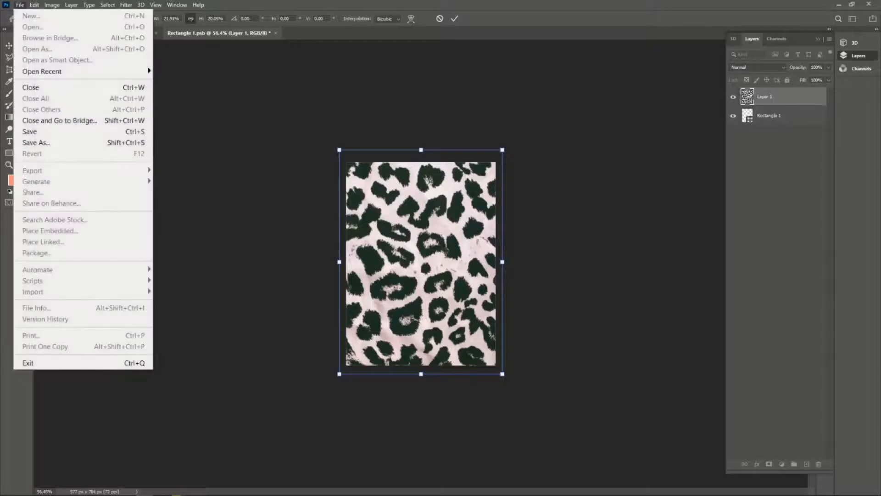
{"action": "left_click", "coordinate": [45, 133]}
{"action": "left_click", "coordinate": [398, 188]}
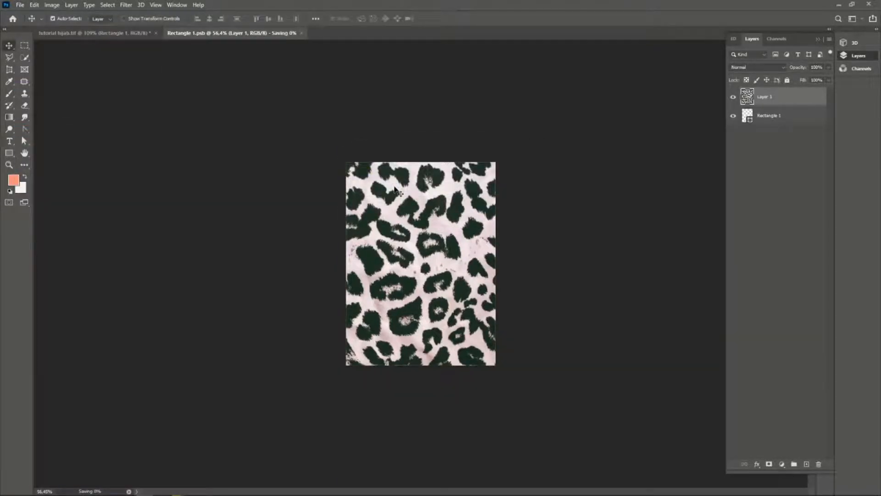
{"action": "left_click", "coordinate": [82, 36]}
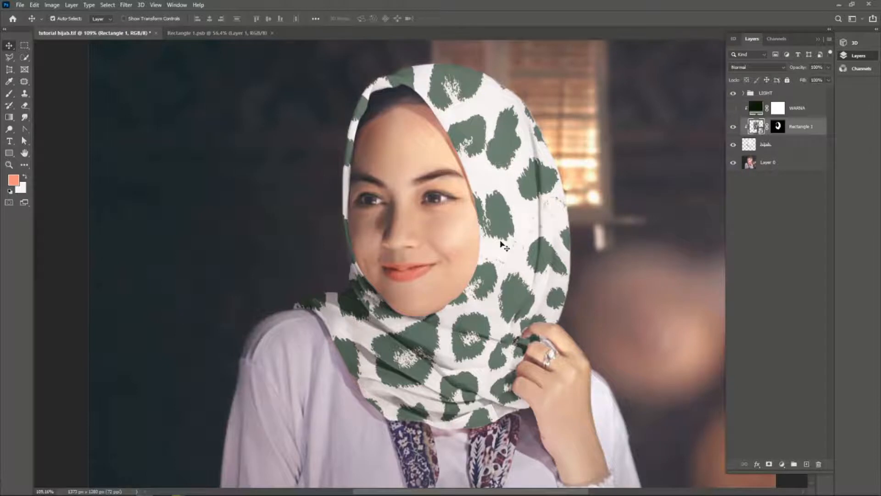
Add a Levels adjustment above the patterned Rectangle 1 layer with black input 27, midtone 0.74 and white input about 223
{"action": "left_click", "coordinate": [783, 464]}
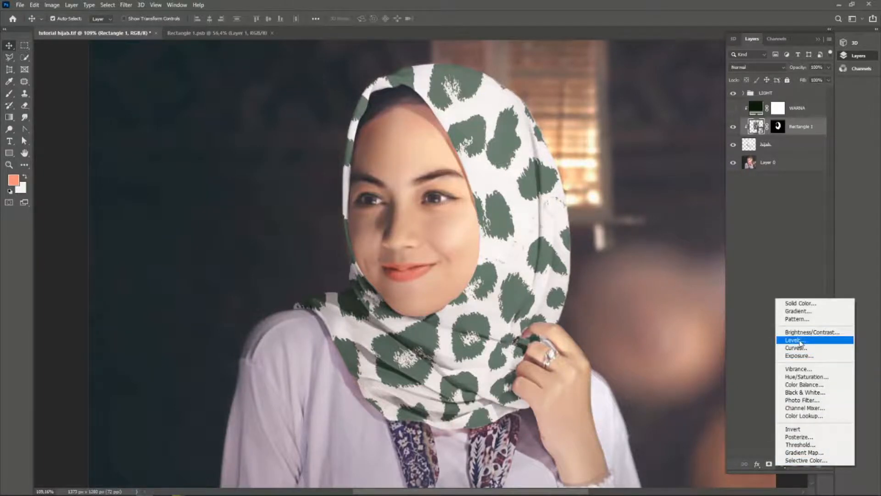
{"action": "left_click", "coordinate": [801, 341]}
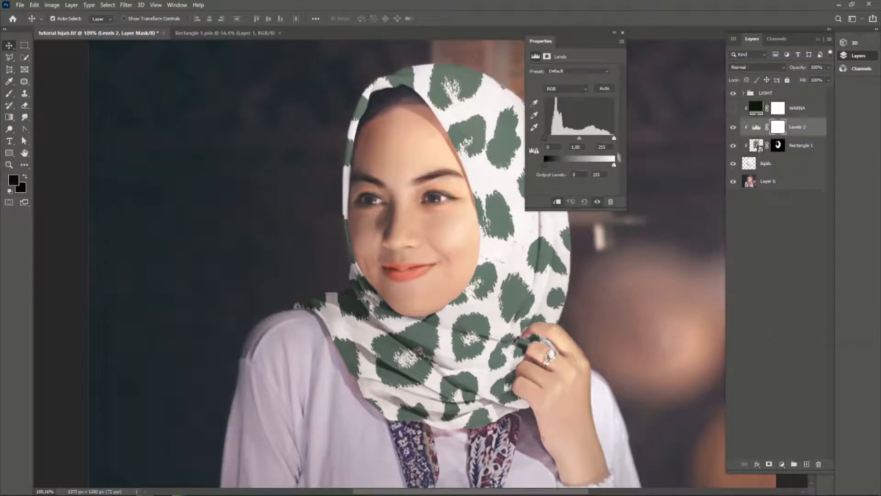
{"action": "left_click_drag", "start_coordinate": [613, 143], "coordinate": [589, 143]}
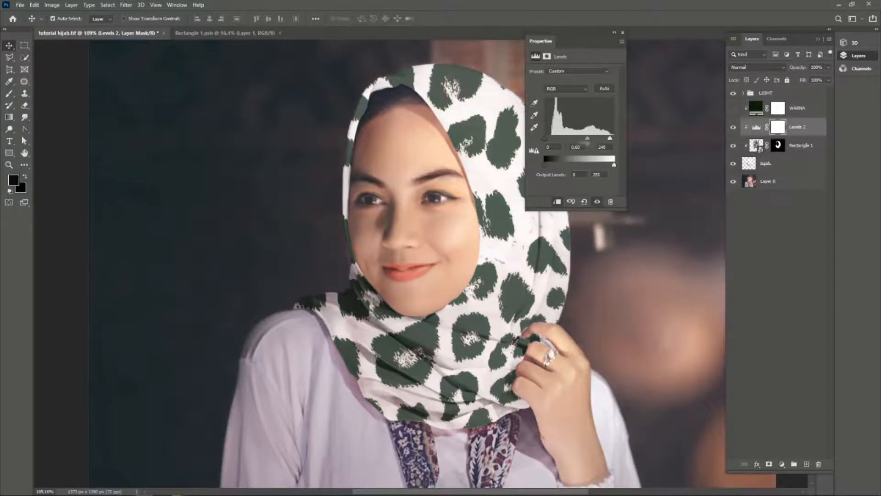
{"action": "left_click_drag", "start_coordinate": [548, 140], "coordinate": [552, 140]}
{"action": "left_click_drag", "start_coordinate": [610, 138], "coordinate": [606, 139]}
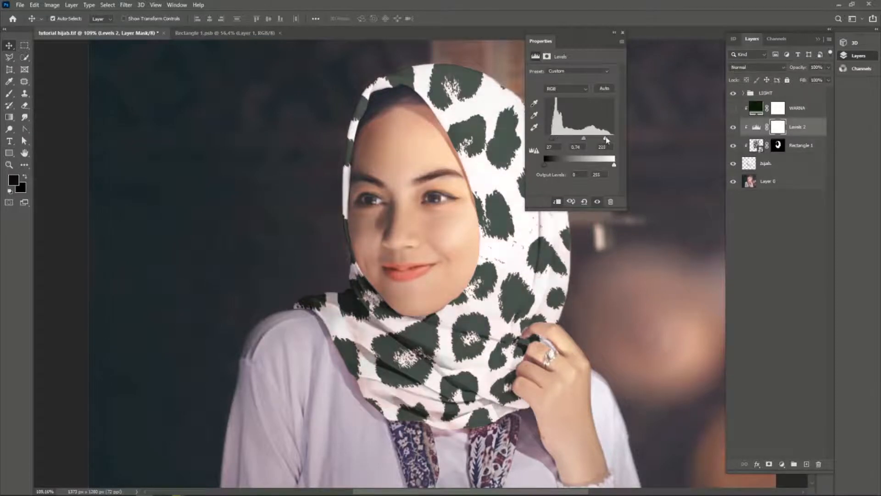
Hide the leopard-print layer in the Rectangle 1 smart object's contents and bring in the colorful umbrella image above it
{"action": "left_click", "coordinate": [623, 32]}
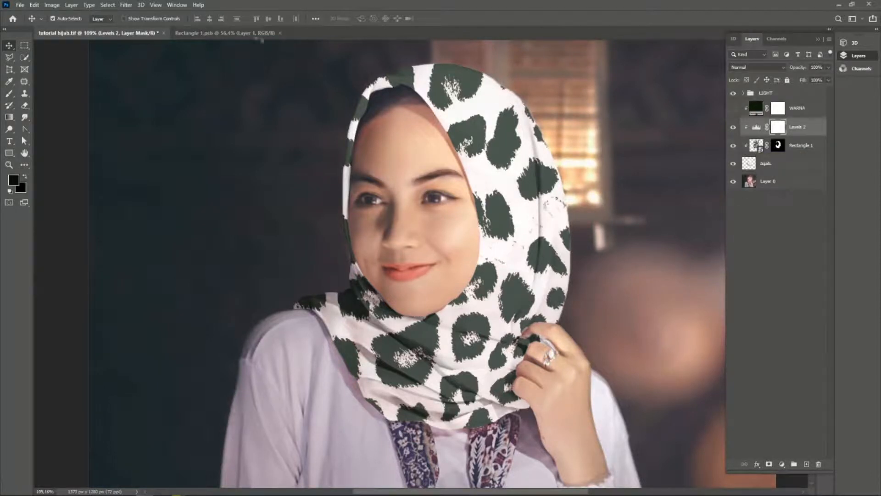
{"action": "left_click", "coordinate": [238, 34]}
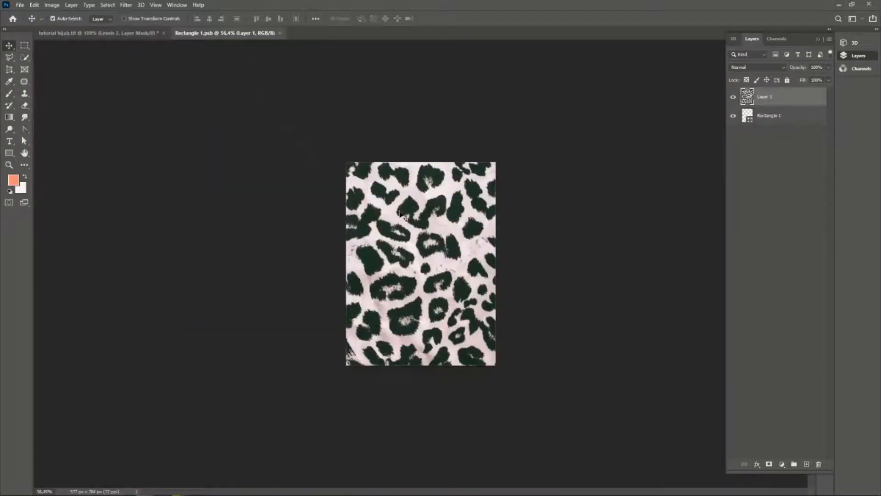
{"action": "left_click", "coordinate": [734, 97]}
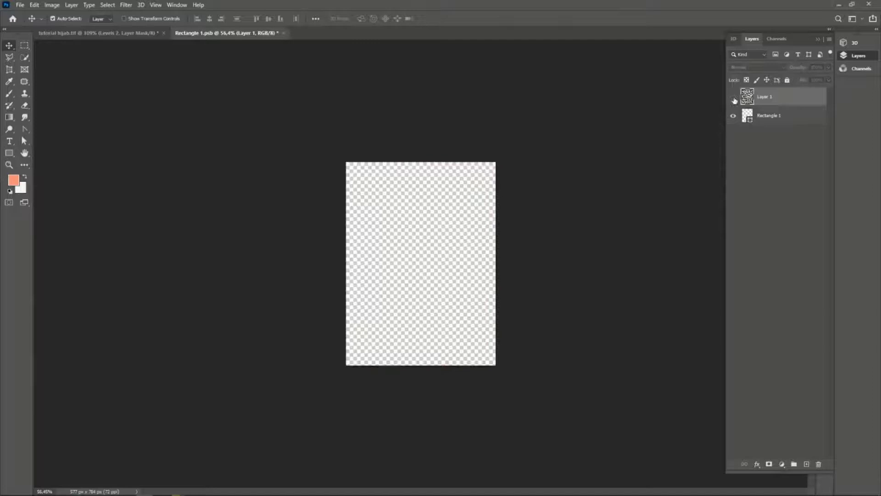
{"action": "left_click", "coordinate": [20, 7]}
{"action": "left_click", "coordinate": [29, 27]}
{"action": "left_click", "coordinate": [442, 202]}
{"action": "key", "text": "Return"}
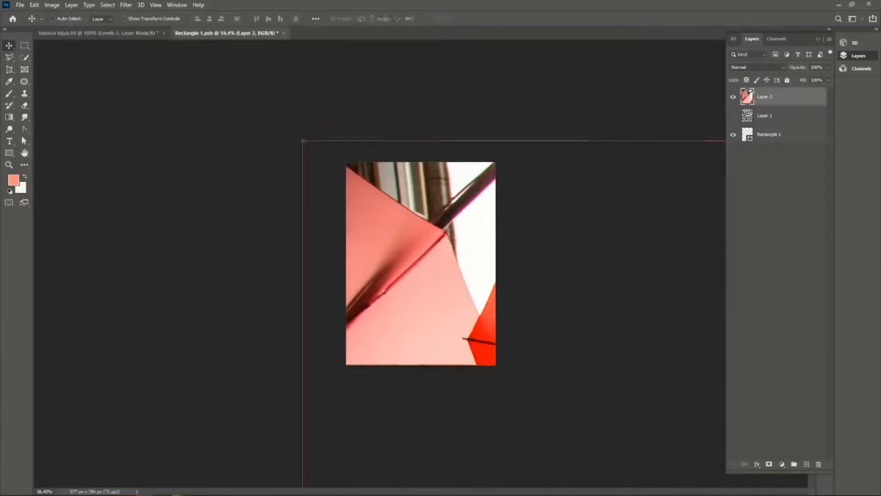
Scale the umbrella image to fit the canvas, save the smart object's contents and return to the tutorial hijab.tif document
{"action": "key", "text": "ctrl+t"}
{"action": "left_click_drag", "start_coordinate": [422, 121], "coordinate": [422, 146]}
{"action": "key", "text": "Return"}
{"action": "left_click", "coordinate": [20, 5]}
{"action": "left_click", "coordinate": [42, 132]}
{"action": "left_click", "coordinate": [80, 35]}
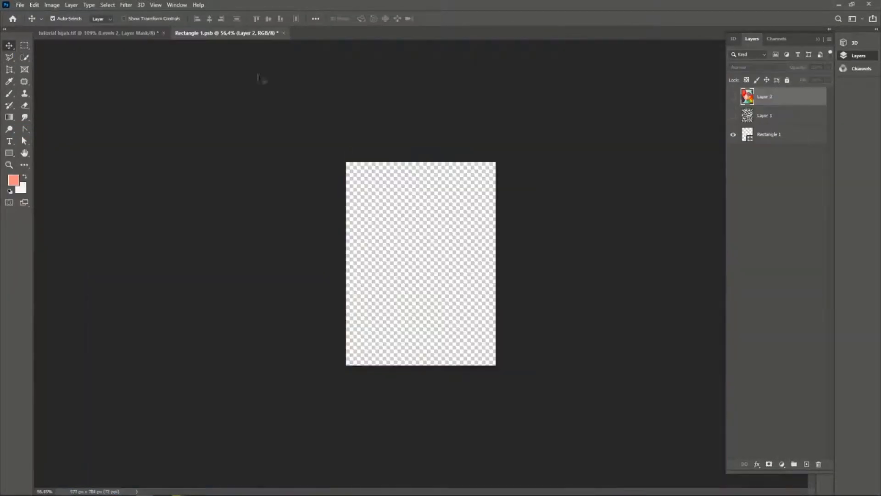
Add the orange leaf image to the smart object's contents, scaled to cover the canvas, and save it as the new pattern
{"action": "left_click", "coordinate": [21, 5]}
{"action": "left_click", "coordinate": [29, 27]}
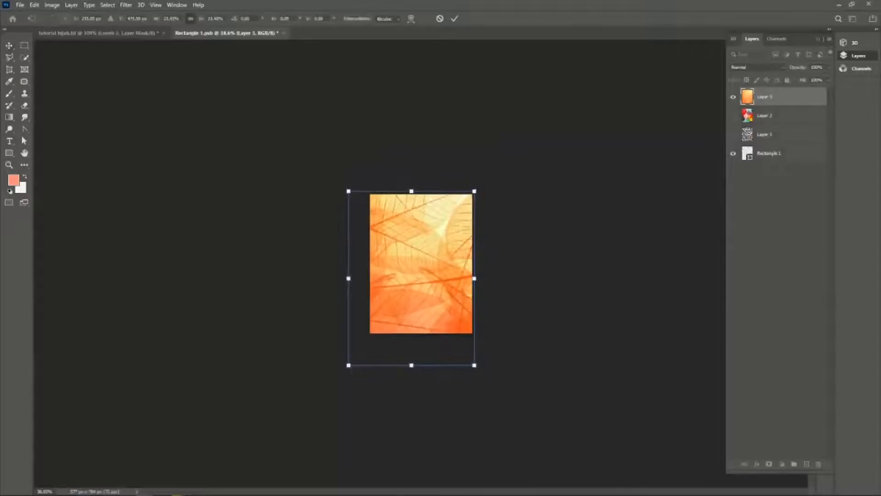
{"action": "left_click_drag", "start_coordinate": [351, 366], "coordinate": [368, 342]}
{"action": "key", "text": "Return"}
{"action": "key", "text": "ctrl+s"}
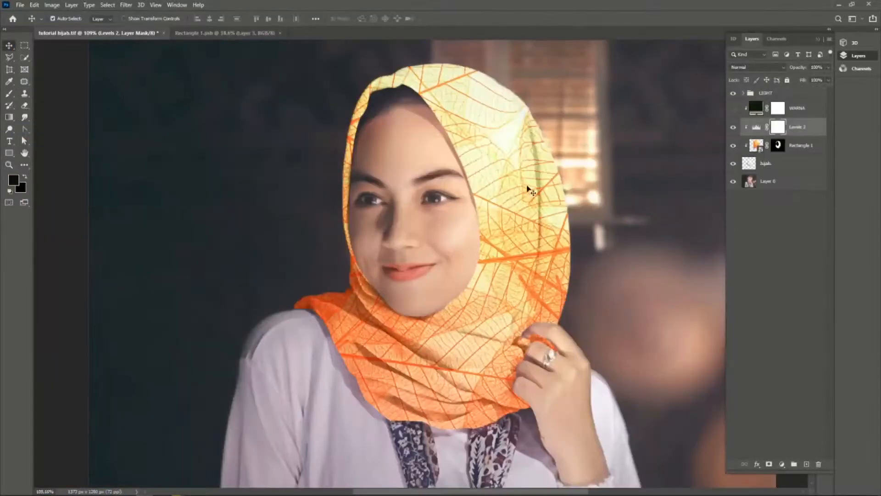
Readjust the input levels of the Levels 2 adjustment to deepen the orange leaf pattern's contrast on the hijab
{"action": "left_click", "coordinate": [779, 127]}
{"action": "left_click", "coordinate": [536, 57]}
{"action": "left_click_drag", "start_coordinate": [585, 138], "coordinate": [613, 138]}
{"action": "left_click_drag", "start_coordinate": [545, 138], "coordinate": [612, 138]}
{"action": "left_click_drag", "start_coordinate": [571, 138], "coordinate": [578, 138]}
{"action": "left_click_drag", "start_coordinate": [600, 138], "coordinate": [599, 138]}
{"action": "left_click", "coordinate": [623, 33]}
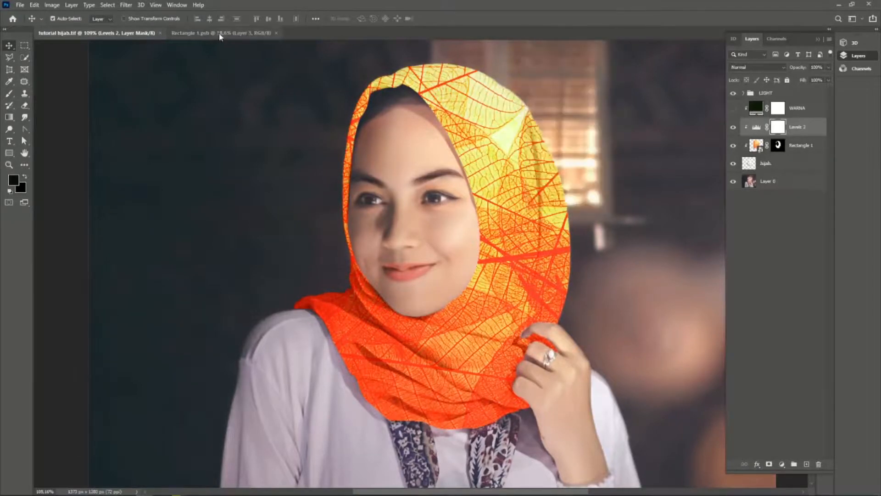
Add the yellow cheetah-fur image to the smart object's contents, scaled to cover the canvas, and save it as the new pattern
{"action": "left_click", "coordinate": [224, 33]}
{"action": "key", "text": "ctrl+o"}
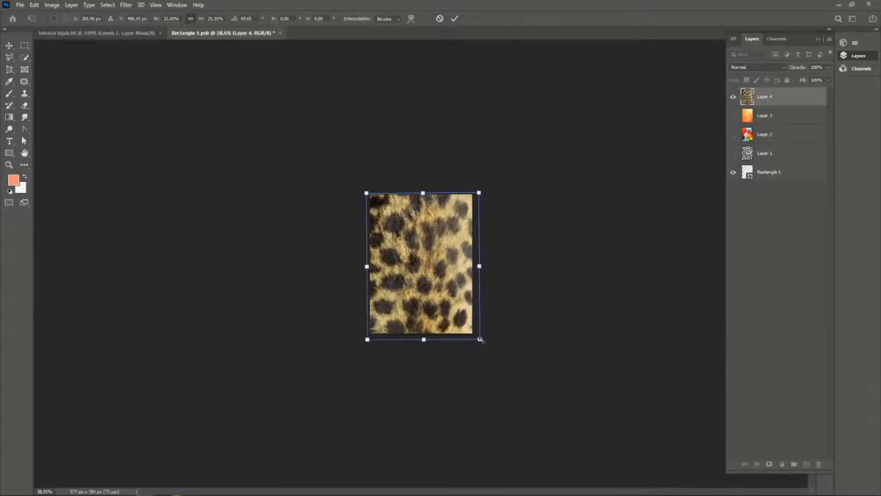
{"action": "key", "text": "Return"}
{"action": "left_click", "coordinate": [20, 5]}
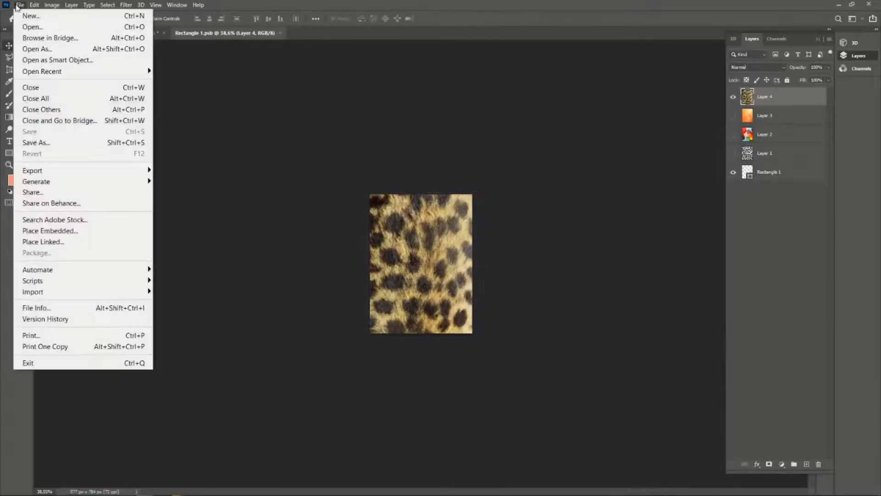
{"action": "left_click", "coordinate": [28, 141]}
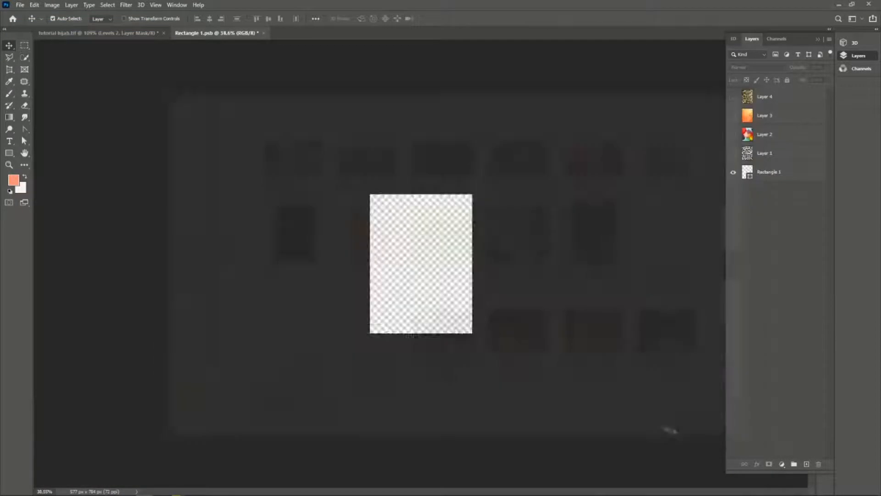
Apply the dark green fern image as the hijab pattern and brighten its leaves with the Levels 2 adjustment
{"action": "key", "text": "Return"}
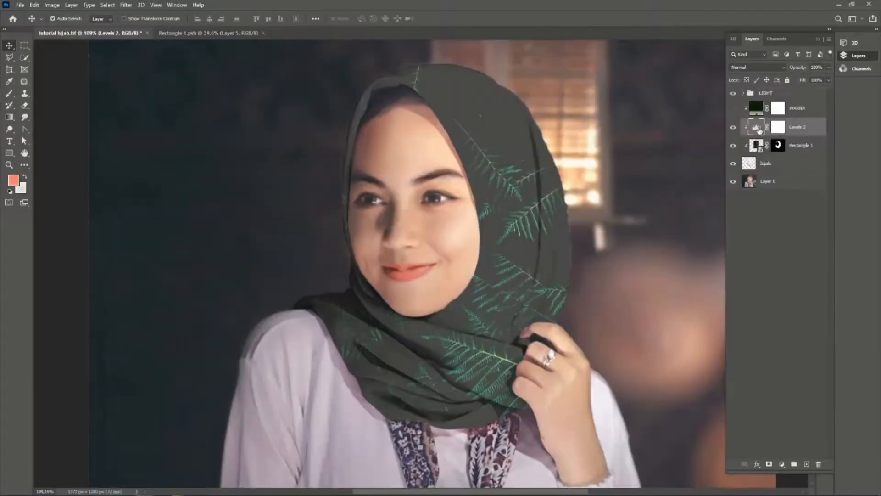
{"action": "double_click", "coordinate": [754, 92]}
{"action": "left_click_drag", "start_coordinate": [546, 139], "coordinate": [584, 139]}
{"action": "left_click", "coordinate": [623, 32]}
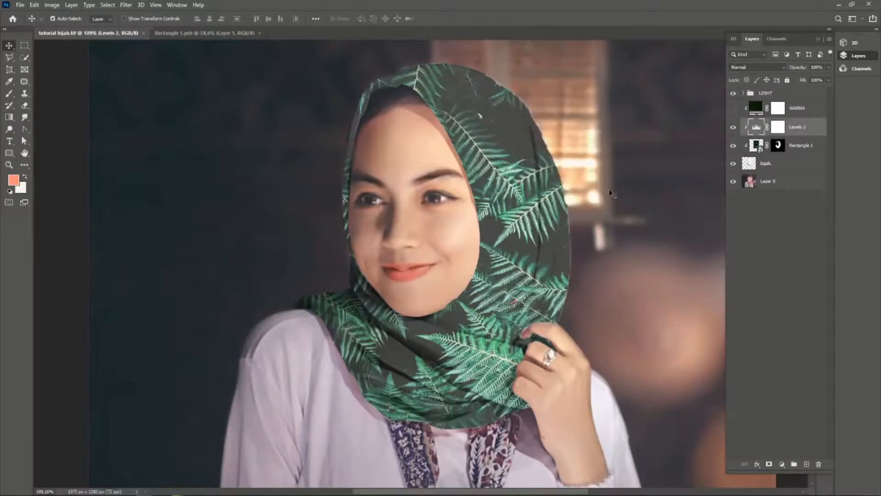
Add the pexels-paul-blenkhorn-sensoryarthouse-2964525 paint-splatter image to the smart object's contents, scaled over the canvas, as the hijab pattern
{"action": "left_click", "coordinate": [208, 33]}
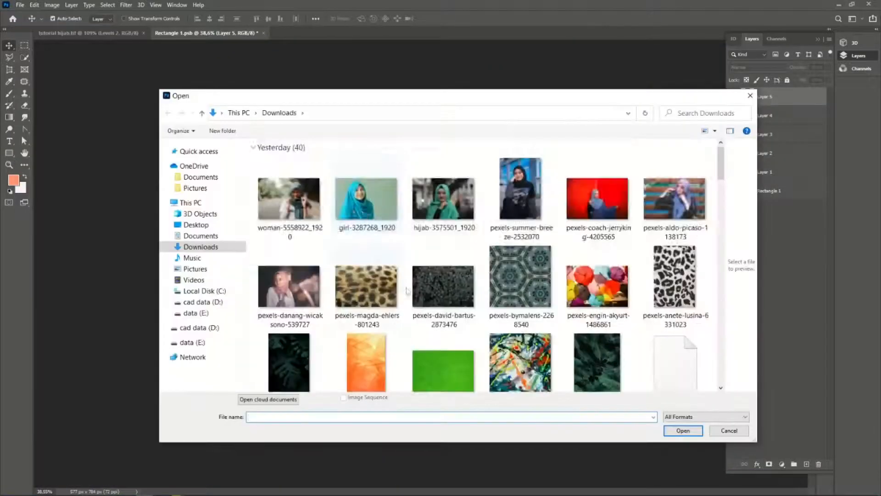
{"action": "scroll", "coordinate": [406, 290], "scroll_direction": "down", "scroll_amount": 2}
{"action": "left_click", "coordinate": [521, 230]}
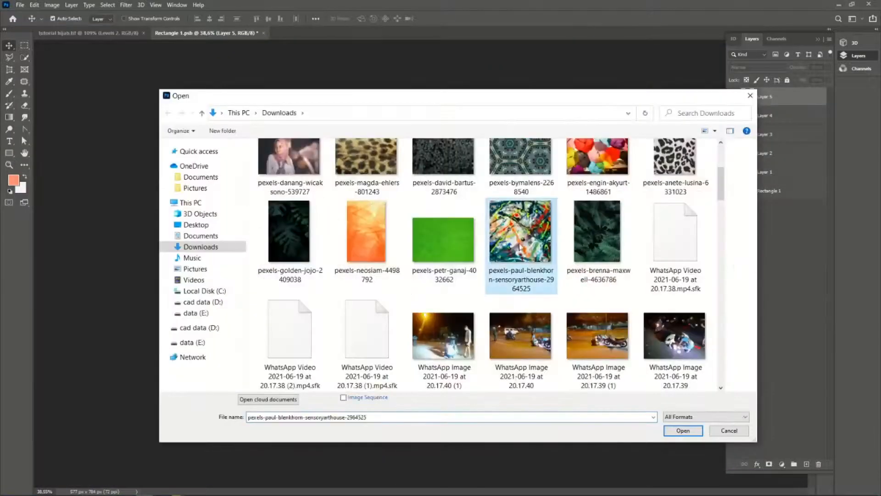
{"action": "key", "text": "Return"}
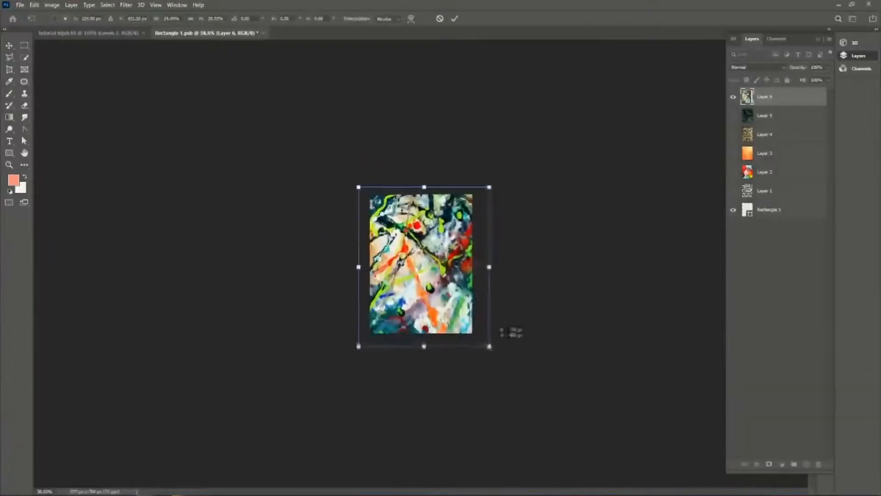
{"action": "key", "text": "Return"}
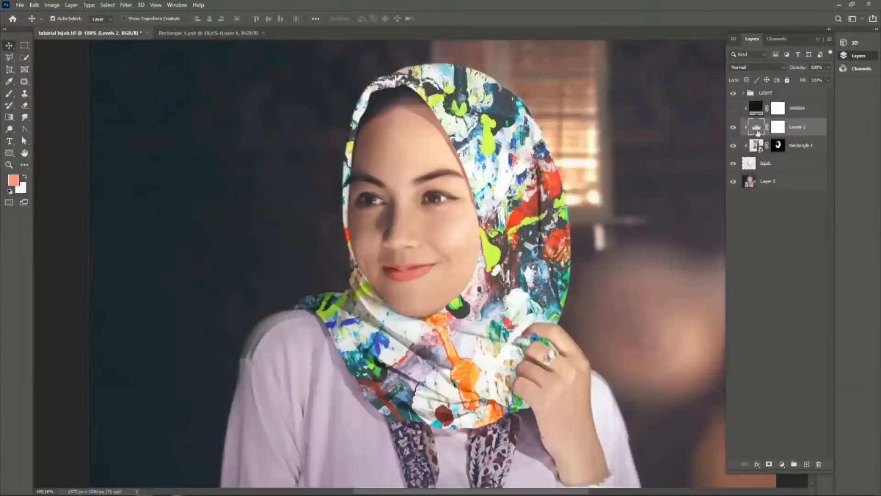
Set the Levels 2 adjustment to black input 42, midtone 0.37 and white input 245 for the paint-splatter pattern
{"action": "double_click", "coordinate": [758, 131]}
{"action": "left_click_drag", "start_coordinate": [583, 39], "coordinate": [660, 43]}
{"action": "left_click_drag", "start_coordinate": [625, 141], "coordinate": [674, 142]}
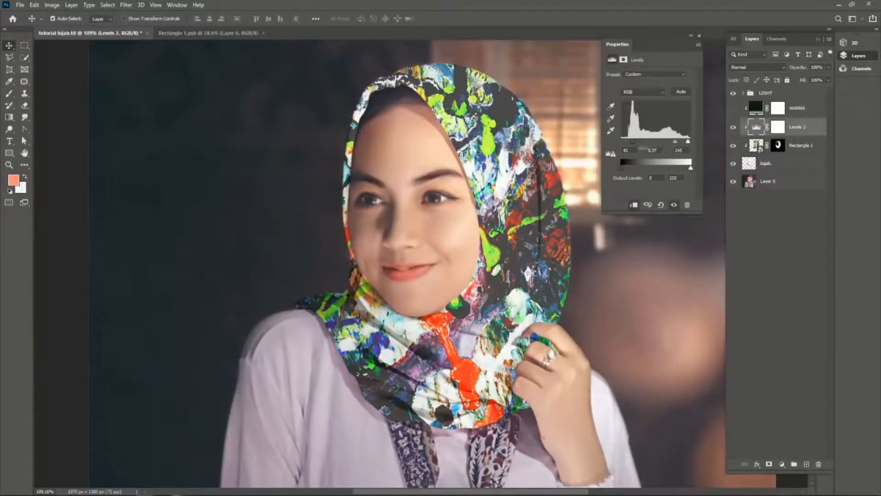
{"action": "left_click", "coordinate": [699, 35]}
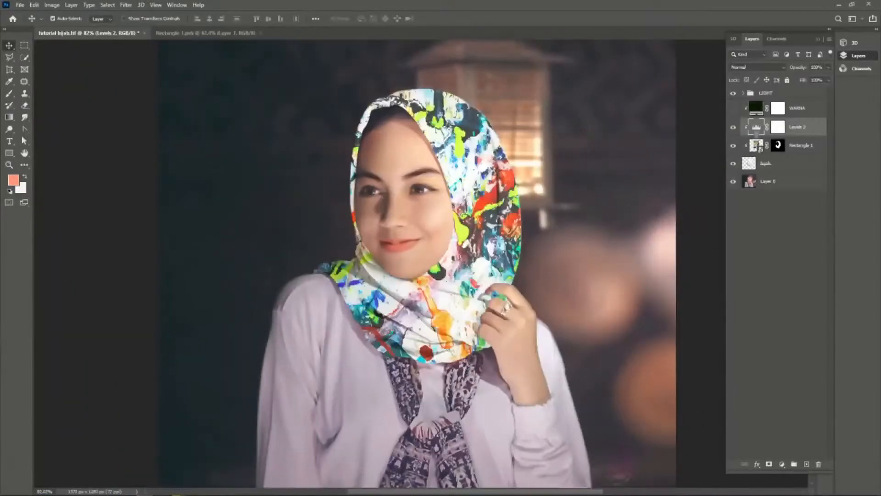
Set Levels 2 to black input 79, midtone 0.20 and white input 213, then save the document and close the smart object's contents
{"action": "double_click", "coordinate": [756, 127]}
{"action": "mouse_move", "coordinate": [677, 141]}
{"action": "left_mouse_down"}
{"action": "mouse_move", "coordinate": [669, 140]}
{"action": "mouse_move", "coordinate": [679, 141]}
{"action": "left_mouse_up"}
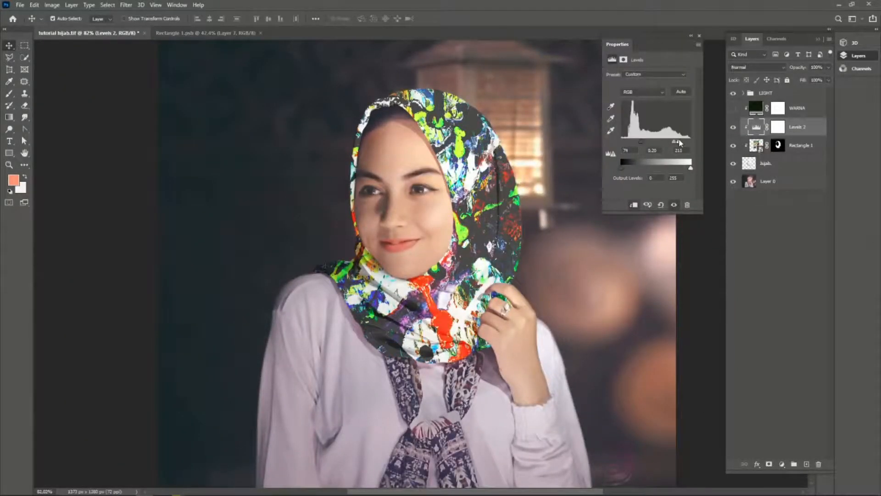
{"action": "left_click", "coordinate": [700, 35]}
{"action": "key", "text": "ctrl+s"}
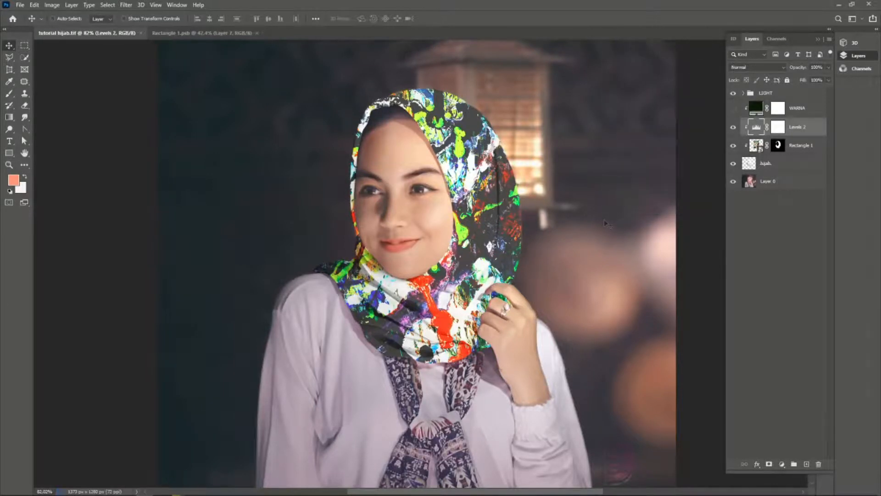
{"action": "left_click", "coordinate": [256, 33]}
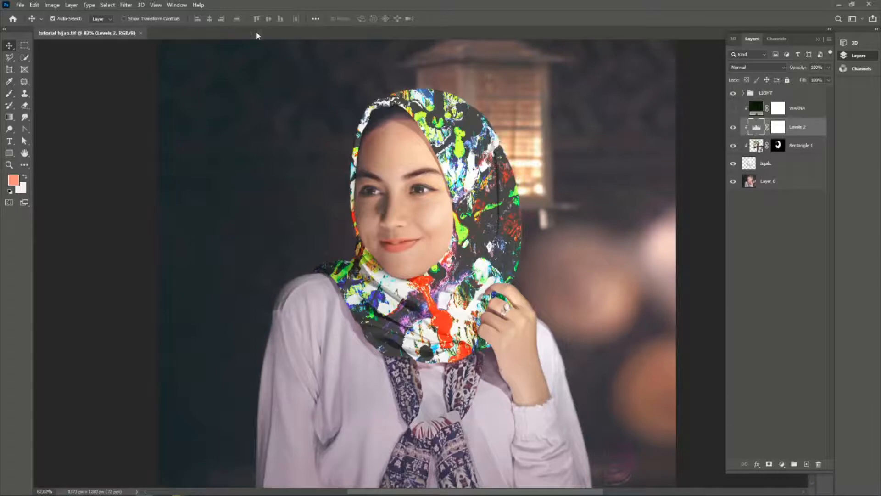
Hide the Rectangle 1 pattern and Levels 2 layers and show the WARNA color fill layer instead
{"action": "scroll", "coordinate": [401, 208], "scroll_direction": "down", "scroll_amount": 1}
{"action": "scroll", "coordinate": [401, 208], "scroll_direction": "down", "scroll_amount": 4}
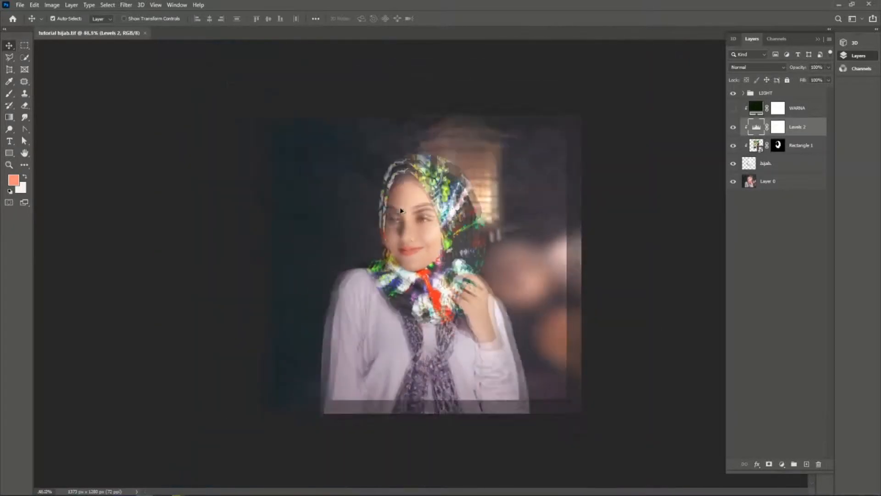
{"action": "scroll", "coordinate": [475, 286], "scroll_direction": "up", "scroll_amount": 3}
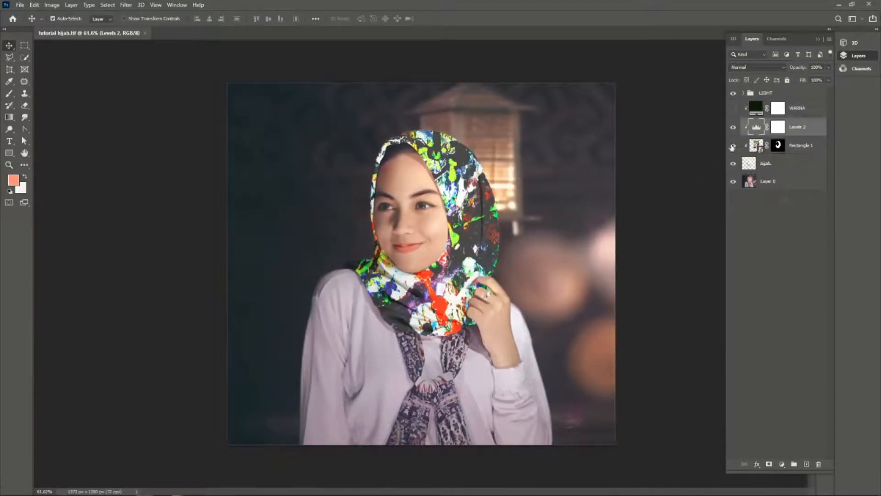
{"action": "left_click", "coordinate": [734, 145]}
{"action": "left_click", "coordinate": [733, 128]}
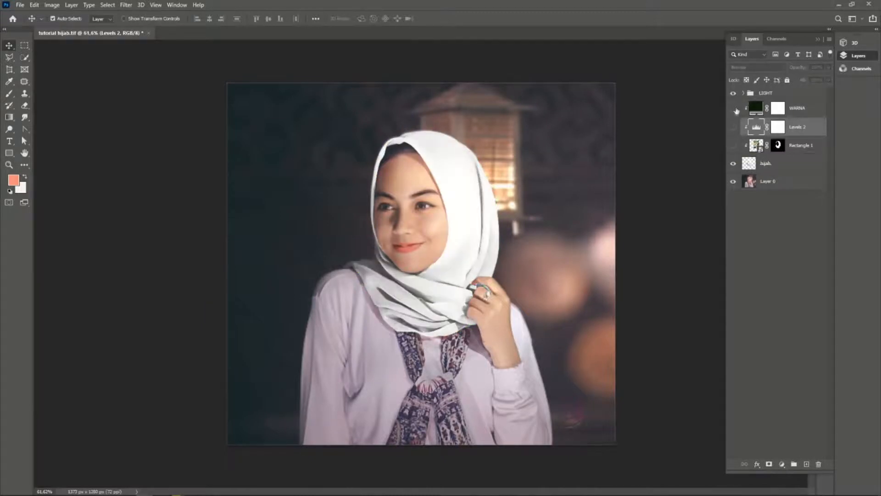
{"action": "left_click", "coordinate": [733, 108]}
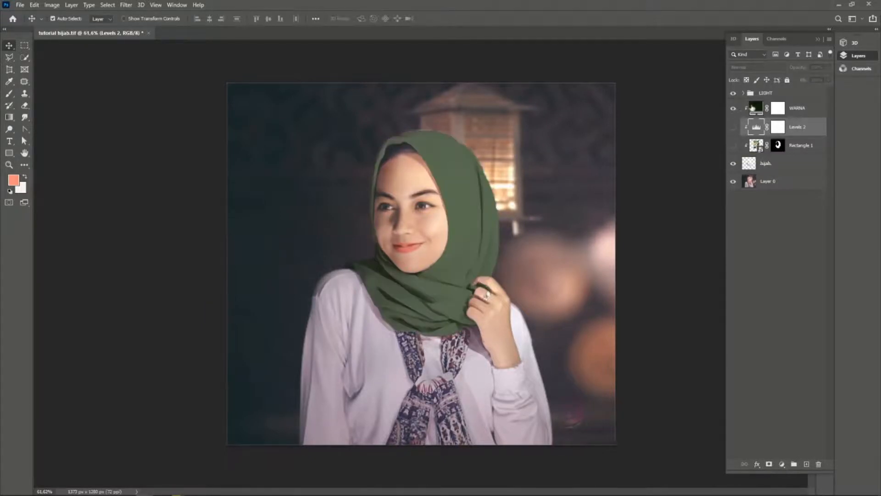
Change the WARNA fill color to the medium dark green 394d0d
{"action": "double_click", "coordinate": [754, 108]}
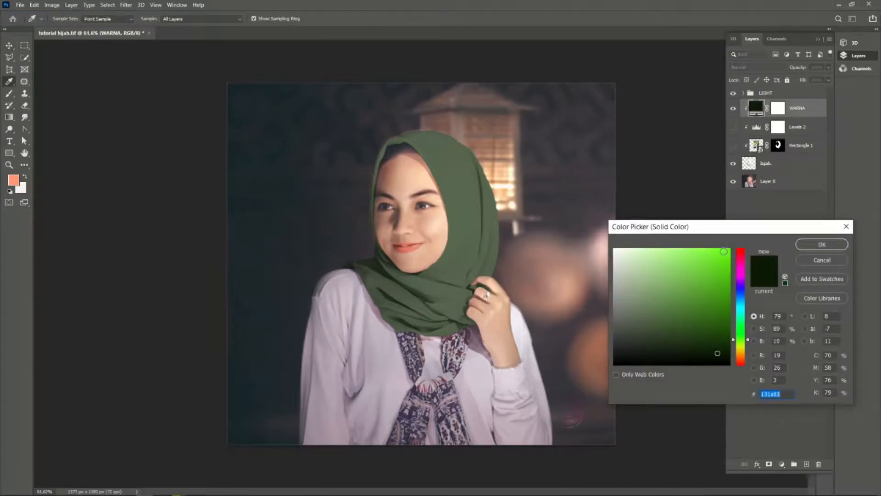
{"action": "left_click", "coordinate": [724, 251]}
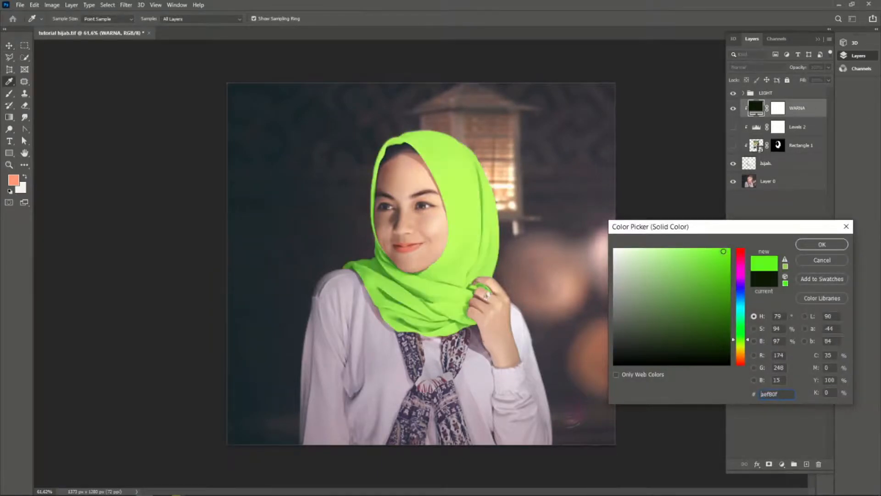
{"action": "left_click_drag", "start_coordinate": [724, 252], "coordinate": [710, 330]}
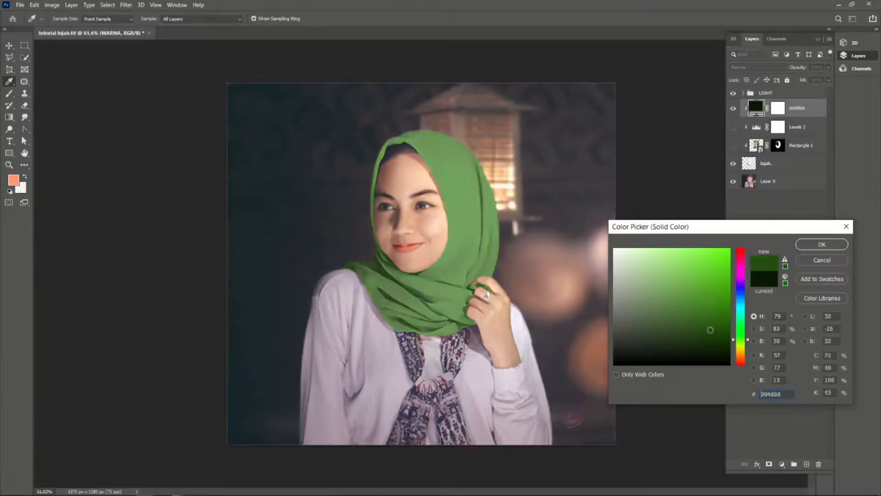
{"action": "left_click", "coordinate": [807, 247]}
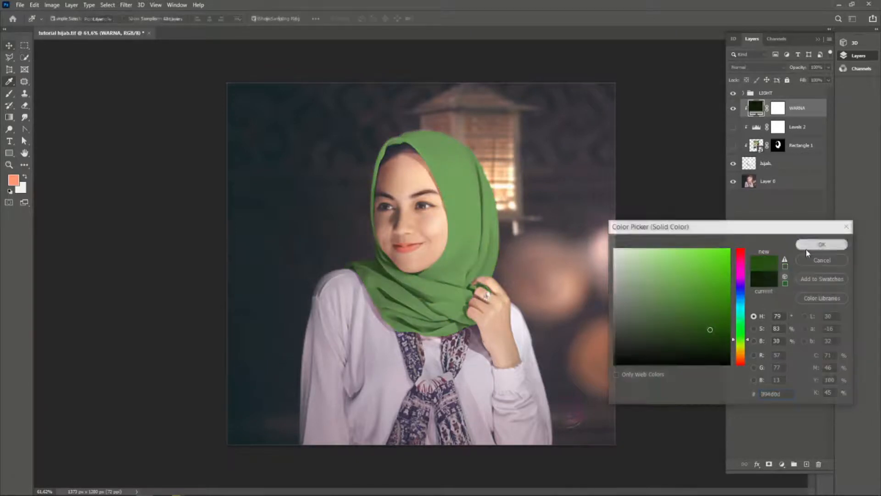
Expand the LIGHT group and lower the light3 layer's opacity to about 18%
{"action": "left_click", "coordinate": [743, 94]}
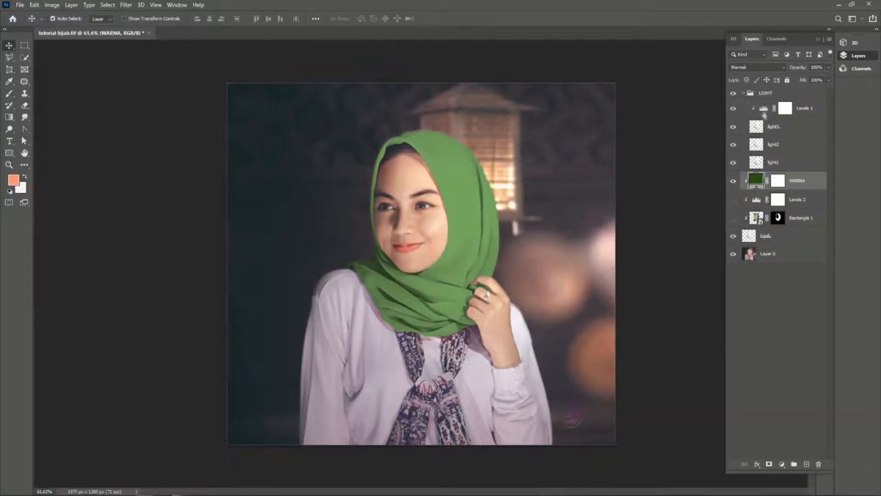
{"action": "left_click", "coordinate": [791, 131]}
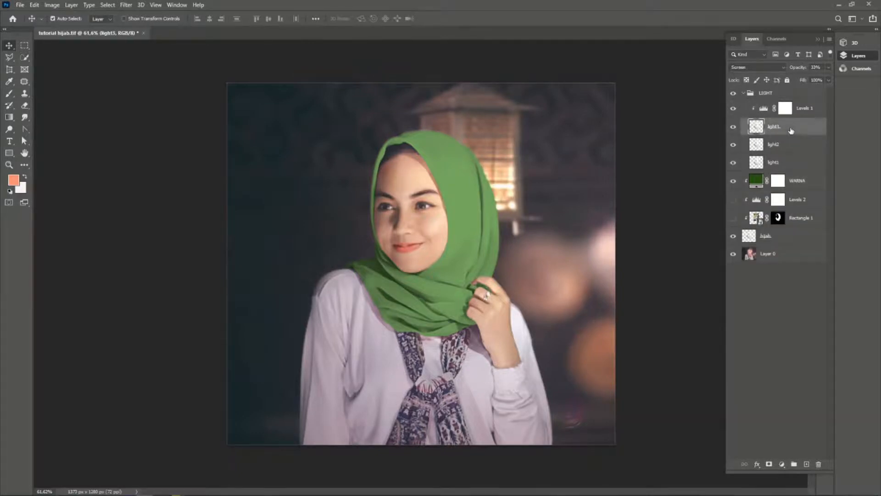
{"action": "left_click", "coordinate": [829, 68]}
{"action": "left_click_drag", "start_coordinate": [818, 77], "coordinate": [804, 76]}
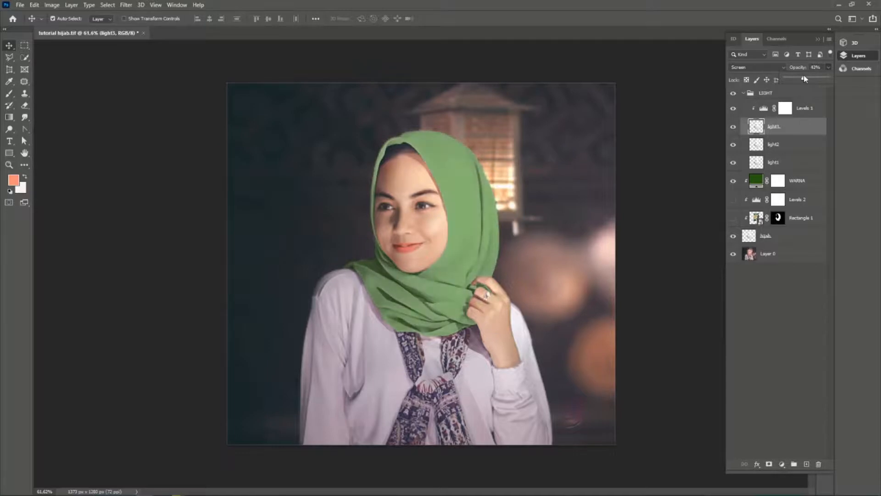
{"action": "left_click_drag", "start_coordinate": [798, 80], "coordinate": [801, 79]}
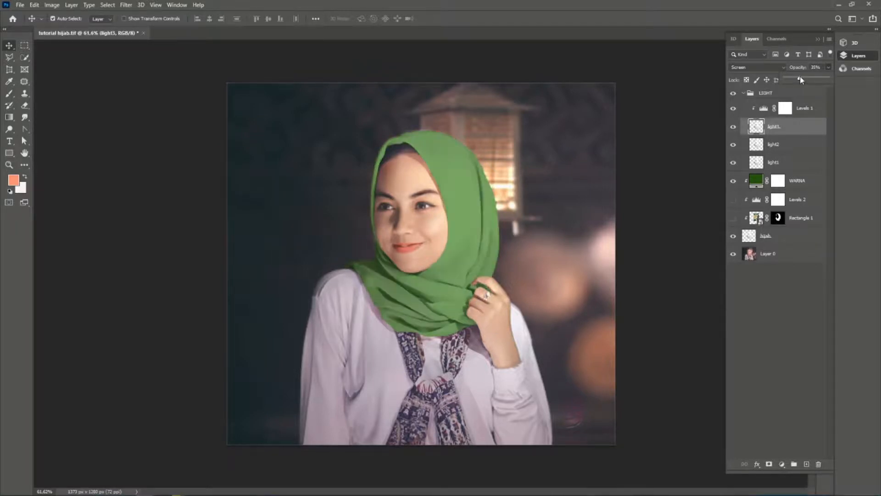
{"action": "left_click_drag", "start_coordinate": [799, 80], "coordinate": [794, 80]}
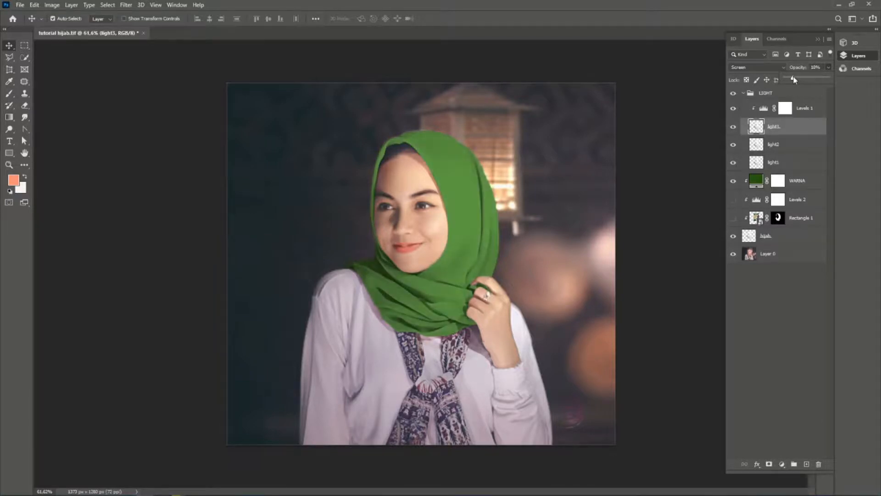
Lower the light2 layer's opacity to about 12%
{"action": "left_click", "coordinate": [757, 290]}
{"action": "left_click", "coordinate": [801, 151]}
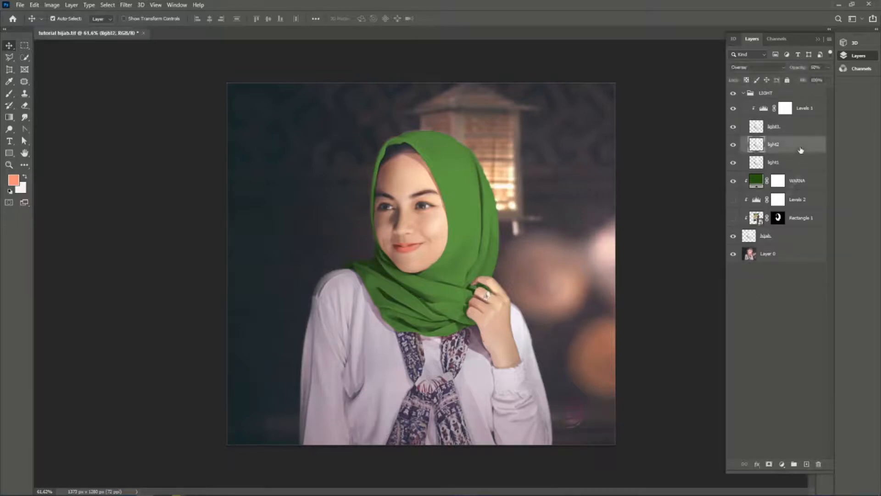
{"action": "left_click", "coordinate": [829, 68]}
{"action": "left_click_drag", "start_coordinate": [816, 78], "coordinate": [791, 79]}
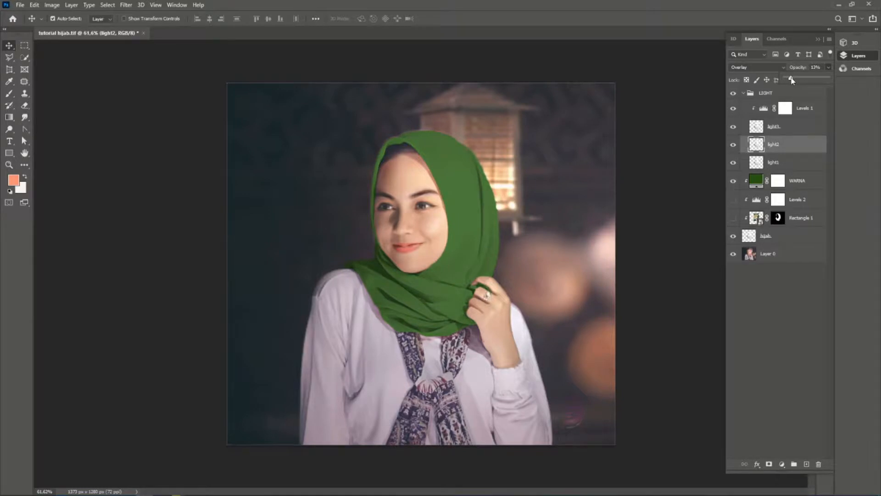
{"action": "left_click", "coordinate": [772, 298]}
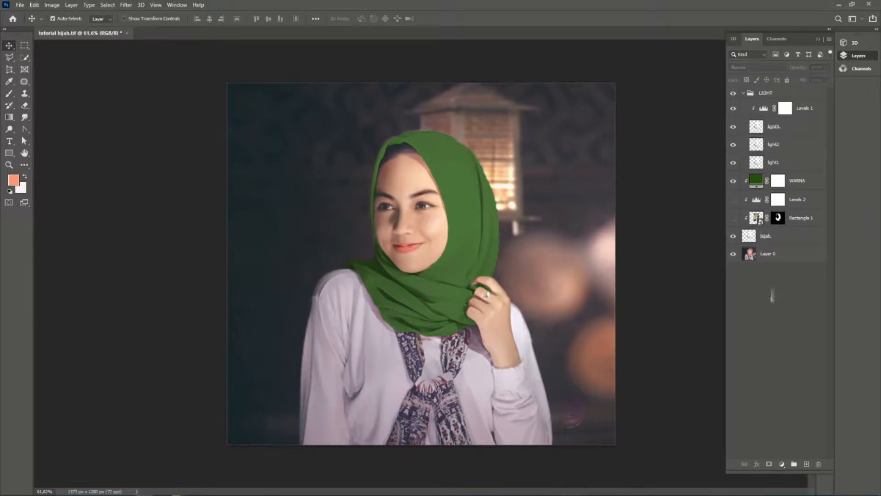
Raise the light1 layer's opacity, save the document and collapse the LIGHT group
{"action": "left_click", "coordinate": [787, 166]}
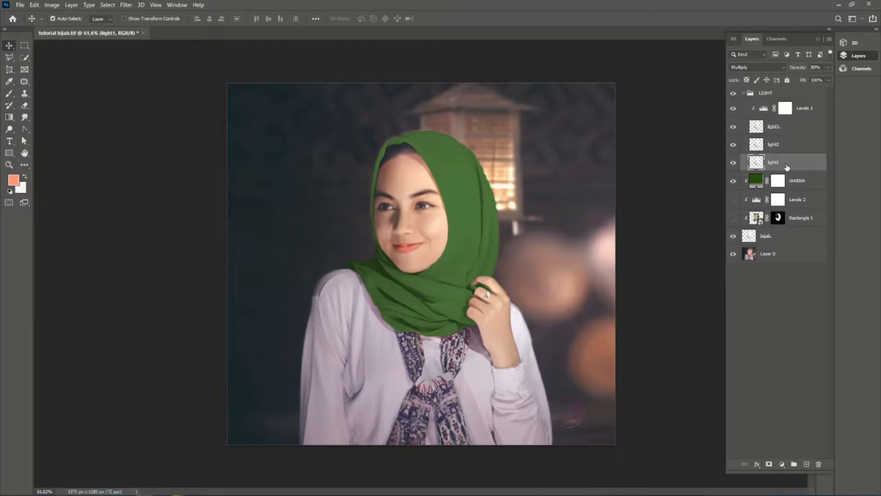
{"action": "left_click", "coordinate": [829, 68]}
{"action": "mouse_move", "coordinate": [821, 80]}
{"action": "left_mouse_down"}
{"action": "mouse_move", "coordinate": [797, 81]}
{"action": "mouse_move", "coordinate": [831, 79]}
{"action": "left_mouse_up"}
{"action": "left_click", "coordinate": [671, 170]}
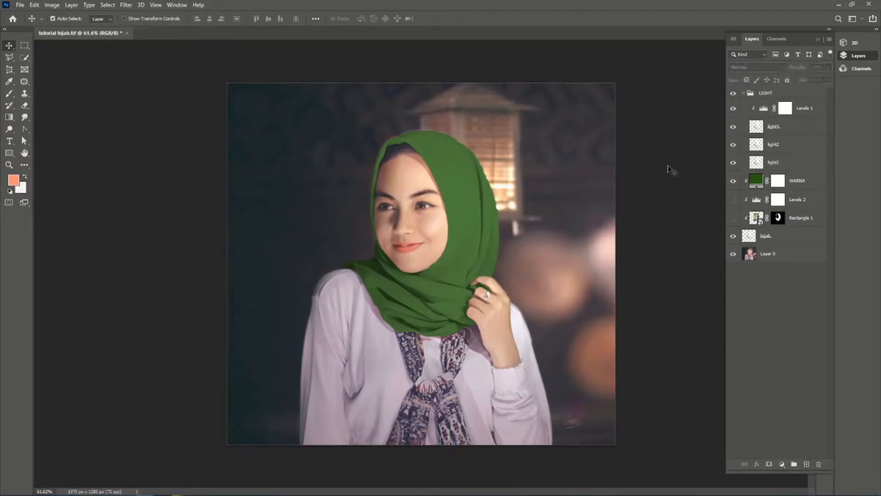
{"action": "key", "text": "ctrl+s"}
{"action": "left_click", "coordinate": [745, 93]}
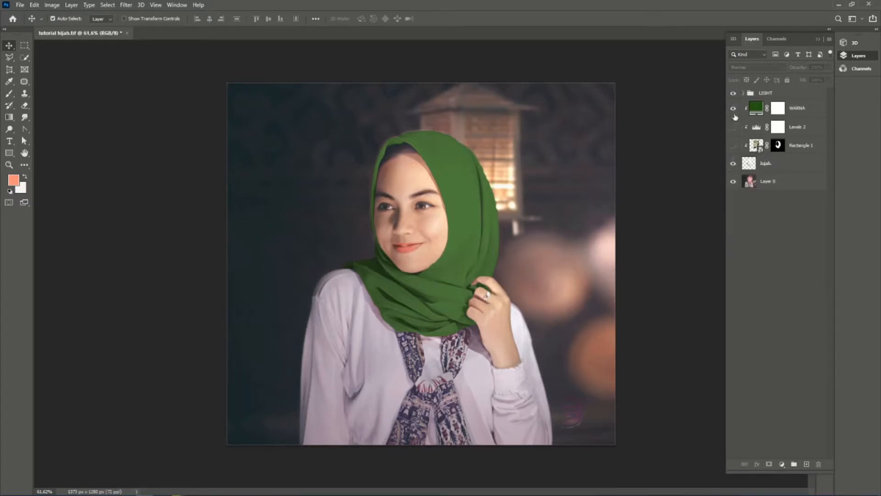
Hide the WARNA color fill and show the Levels 2 and Rectangle 1 layers to preview the patterned hijab
{"action": "left_click", "coordinate": [733, 108]}
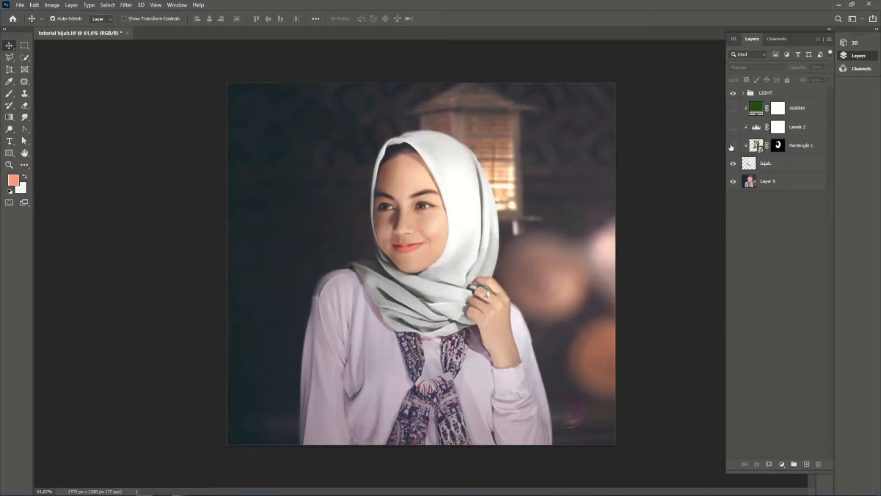
{"action": "left_click", "coordinate": [733, 127]}
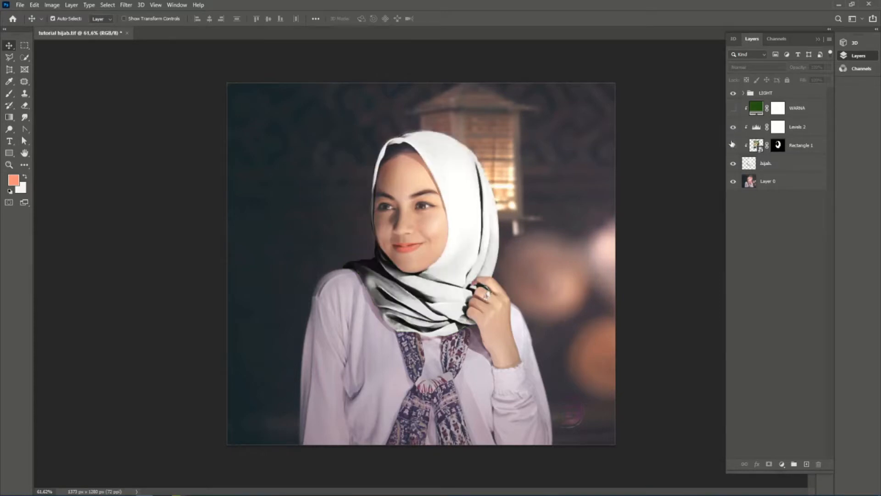
{"action": "left_click", "coordinate": [733, 145]}
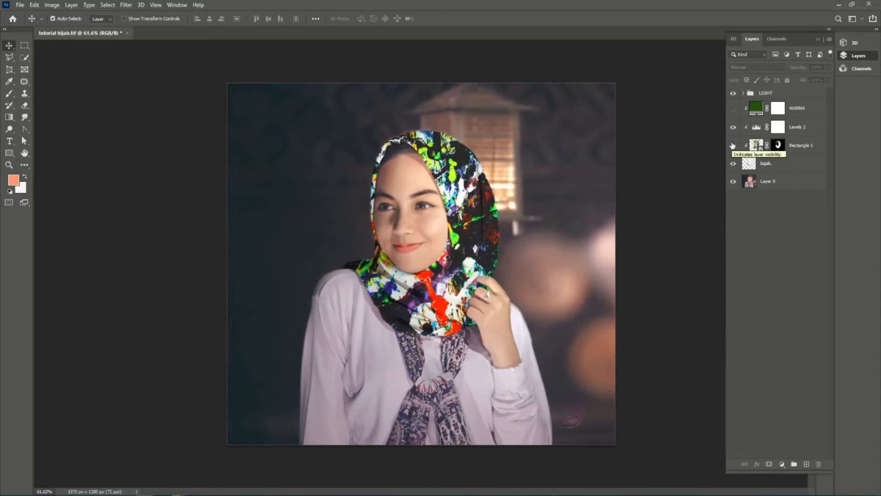
Switch back from the Rectangle 1 pattern and Levels 2 to the WARNA color fill, and save the document
{"action": "left_click", "coordinate": [733, 145]}
{"action": "left_click", "coordinate": [734, 127]}
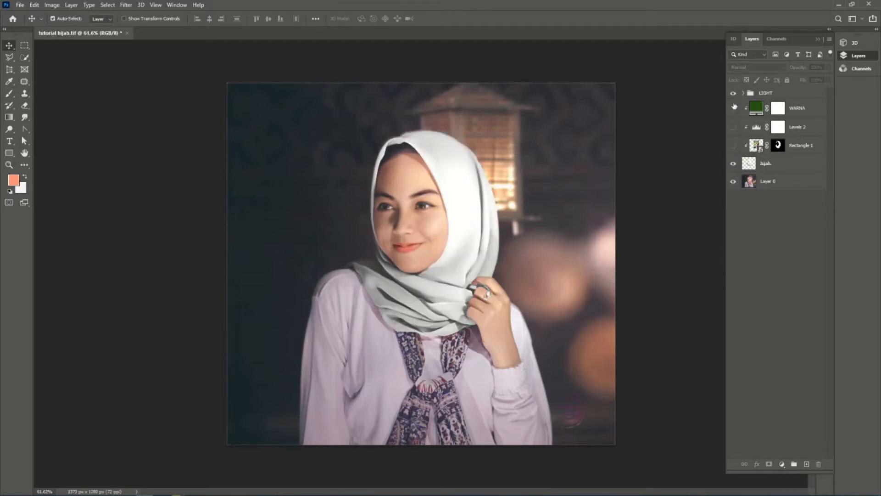
{"action": "left_click", "coordinate": [734, 108]}
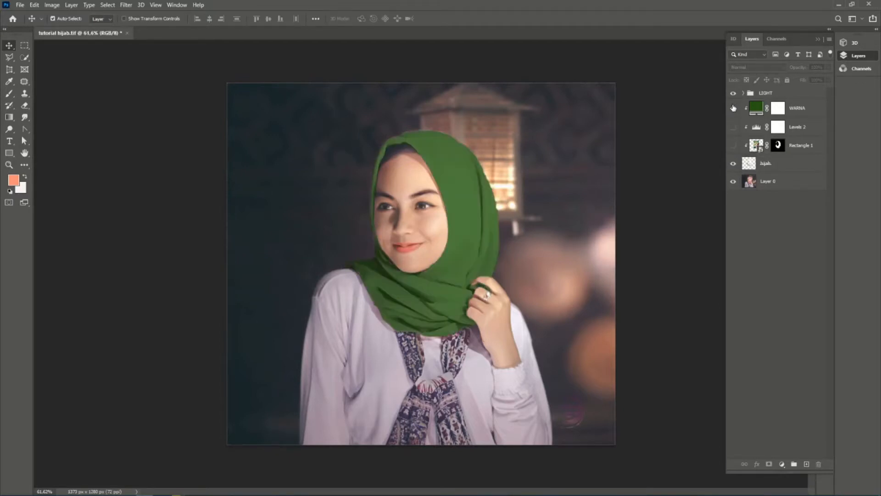
{"action": "key", "text": "ctrl"}
{"action": "key", "text": "ctrl+s"}
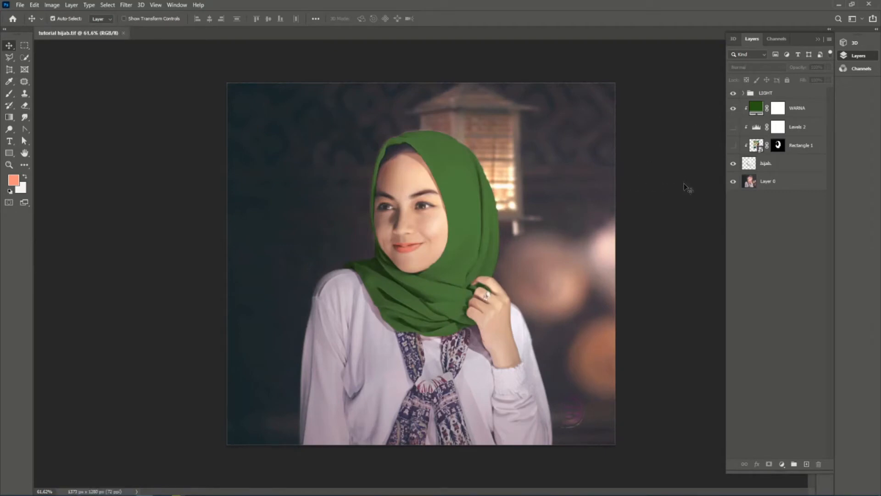